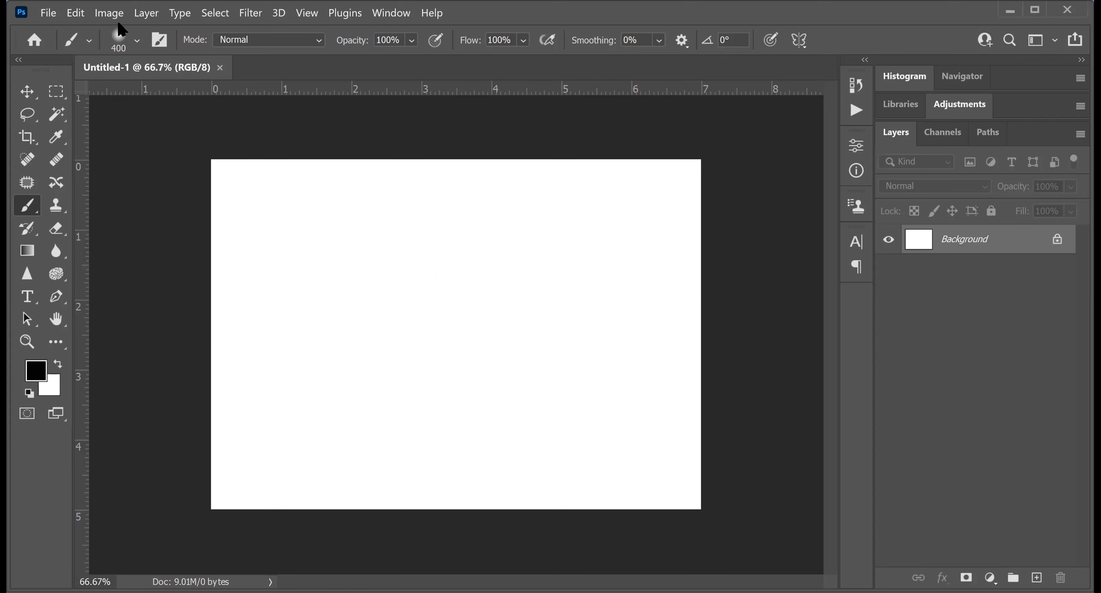
# Try a soft-edged black stroke and, at full brush hardness, a hard-edged one below it on the Background, and undo both.
pyautogui.moveTo(346, 269)
pyautogui.mouseDown()
pyautogui.moveTo(484, 271)
pyautogui.moveTo(568, 276)
pyautogui.mouseUp()
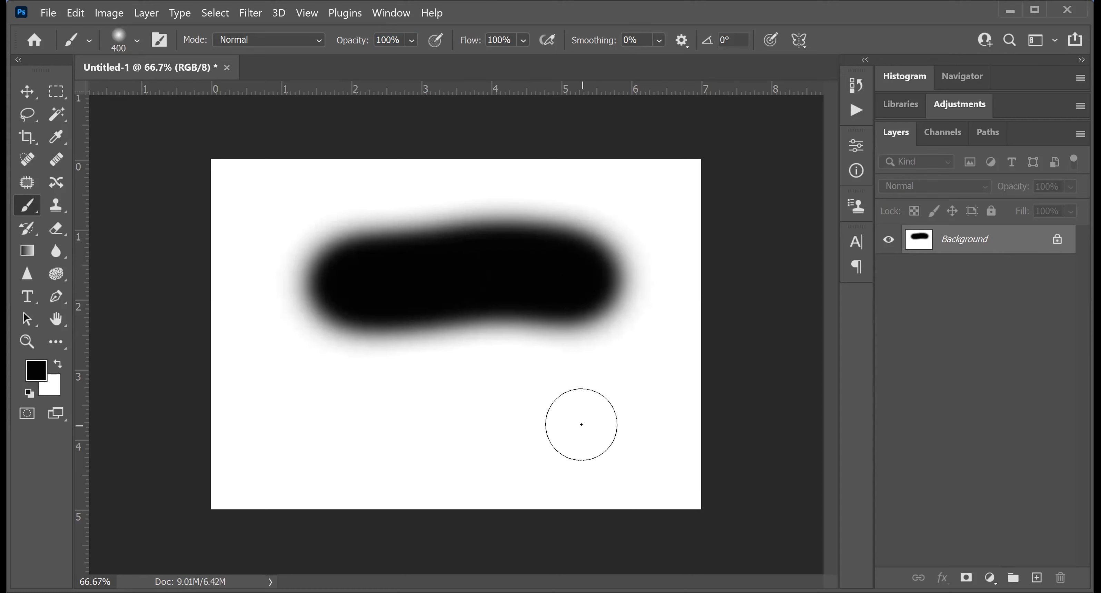
pyautogui.hotkey('shift', ']')
pyautogui.hotkey('shift', ']')
pyautogui.hotkey('shift', ']')
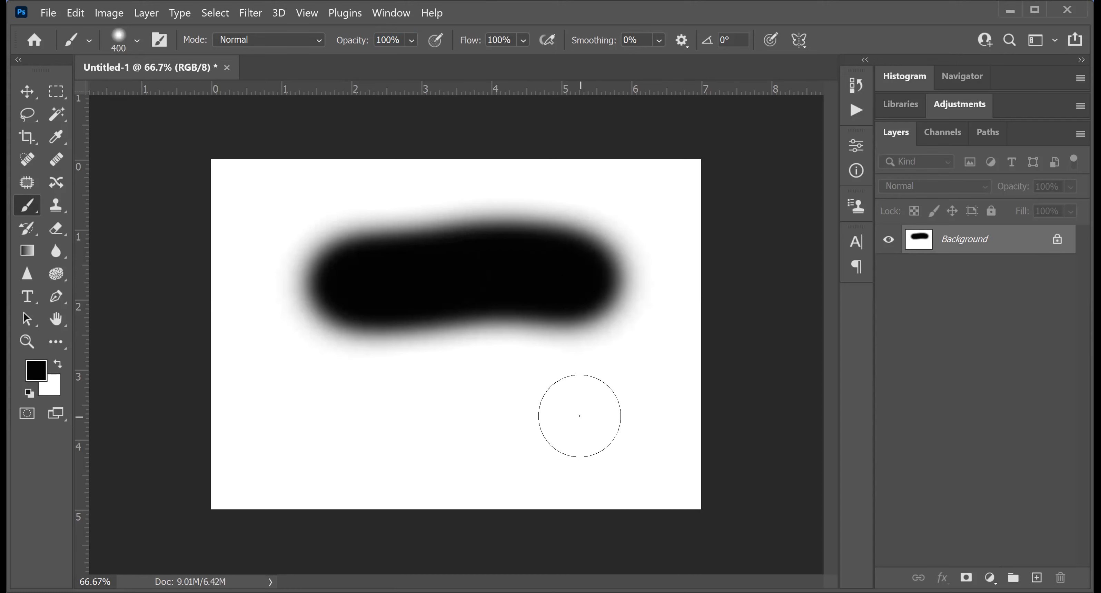
pyautogui.moveTo(324, 405); pyautogui.dragTo(537, 412)
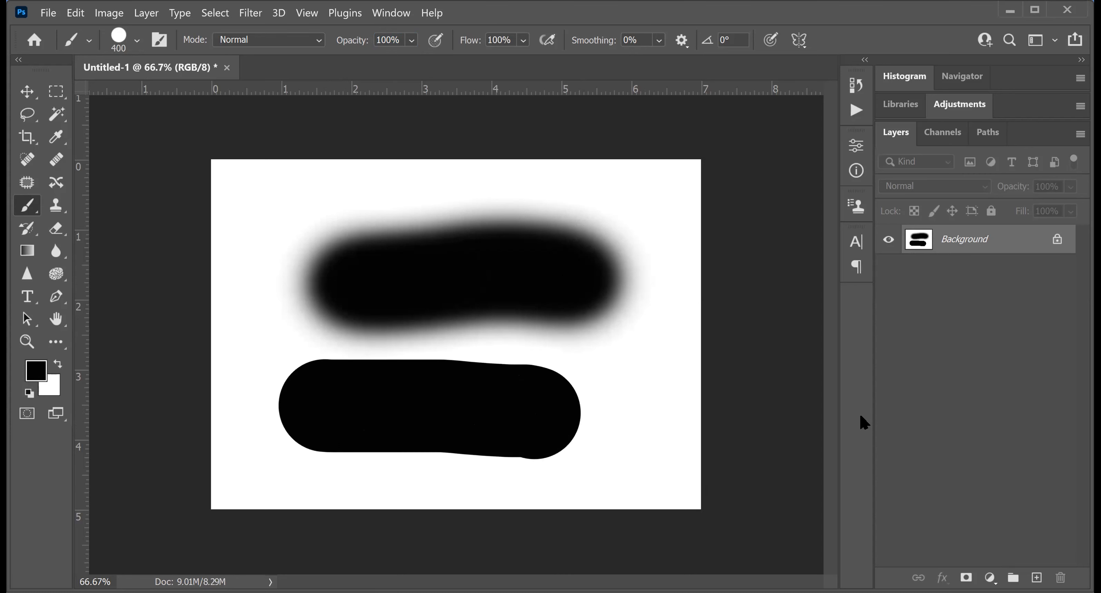
pyautogui.hotkey('ctrl', 'z')
pyautogui.hotkey('ctrl', 'z')
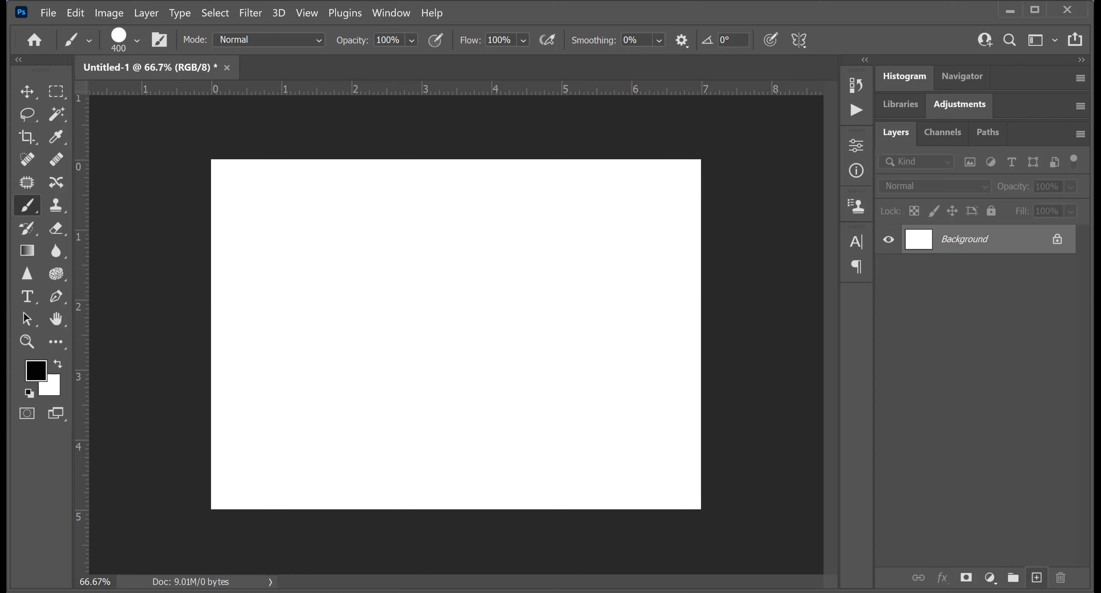
# Add a new layer and resize the brush preset picker so it shows two columns of presets.
pyautogui.click(1037, 578)
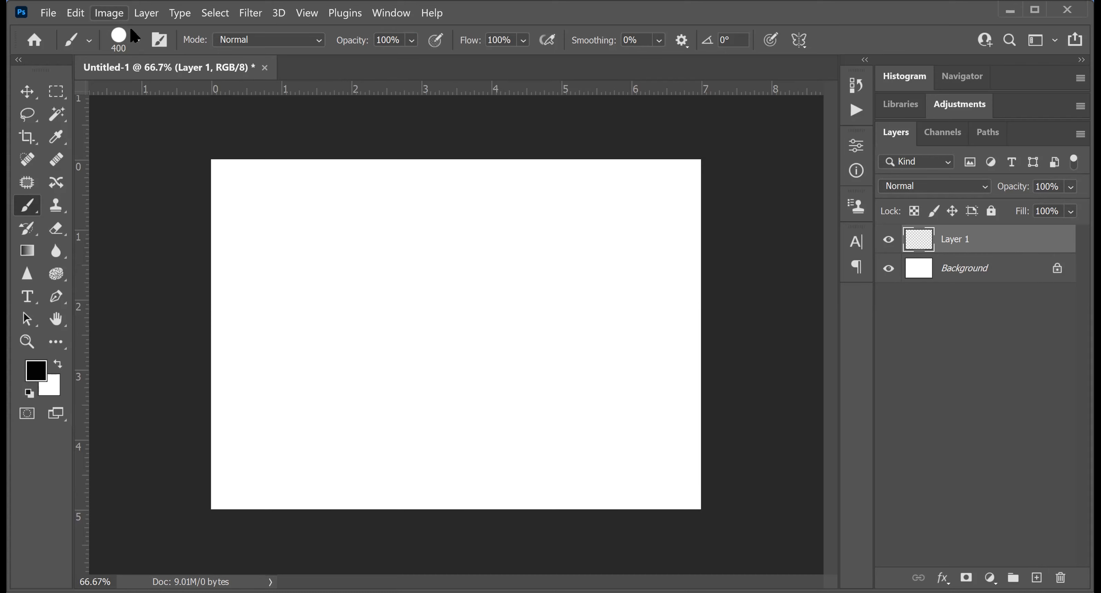
pyautogui.click(138, 43)
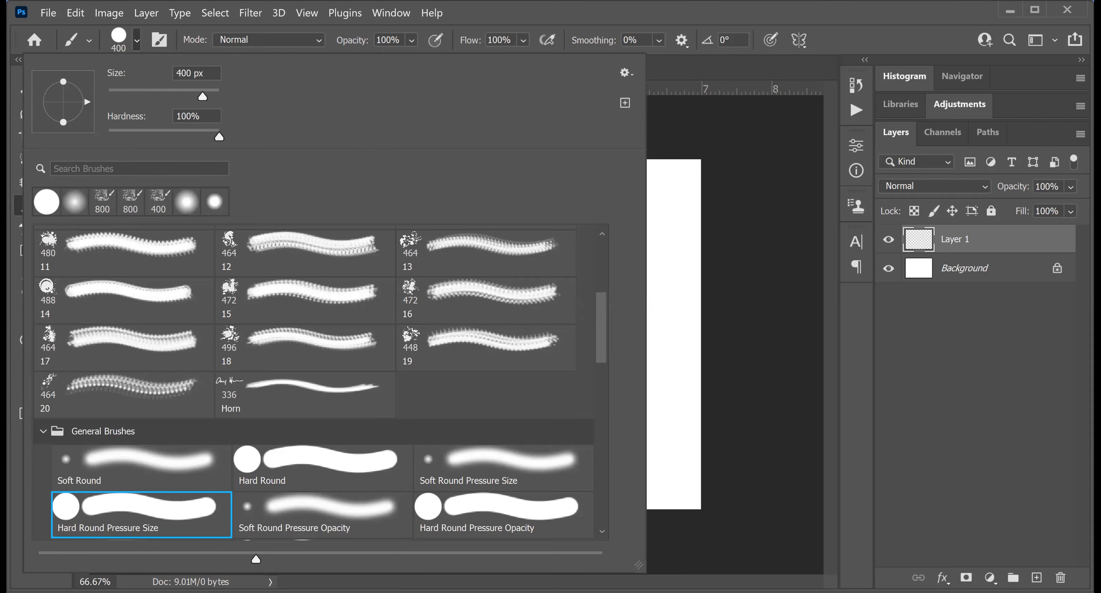
pyautogui.moveTo(637, 570)
pyautogui.mouseDown()
pyautogui.moveTo(579, 532)
pyautogui.moveTo(381, 345)
pyautogui.moveTo(219, 237)
pyautogui.mouseUp()
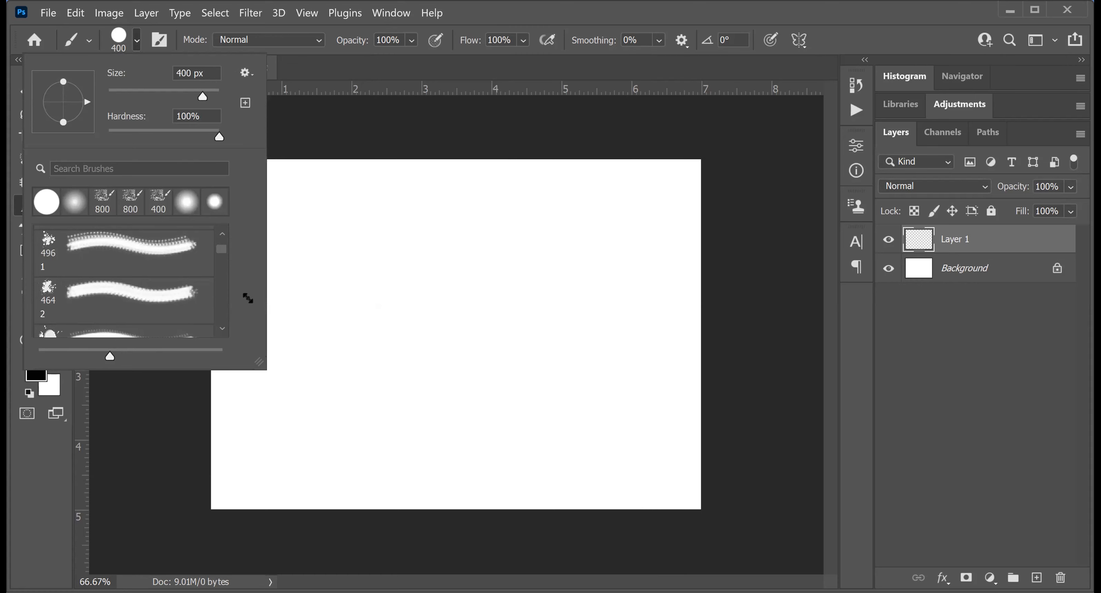
pyautogui.moveTo(261, 364)
pyautogui.mouseDown()
pyautogui.moveTo(413, 467)
pyautogui.moveTo(601, 526)
pyautogui.mouseUp()
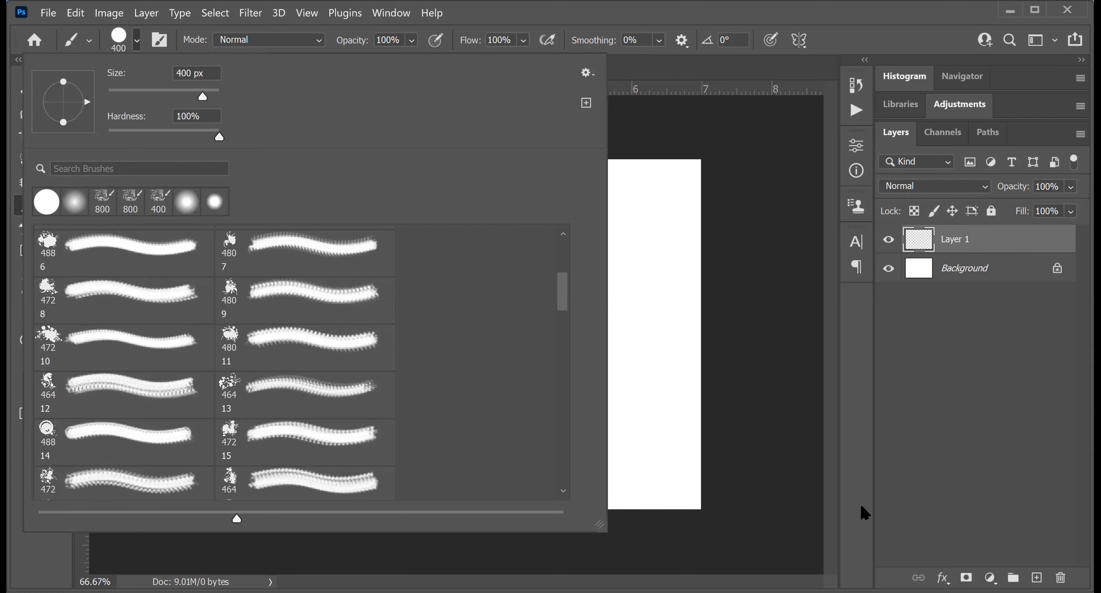
pyautogui.moveTo(562, 297); pyautogui.dragTo(558, 248)
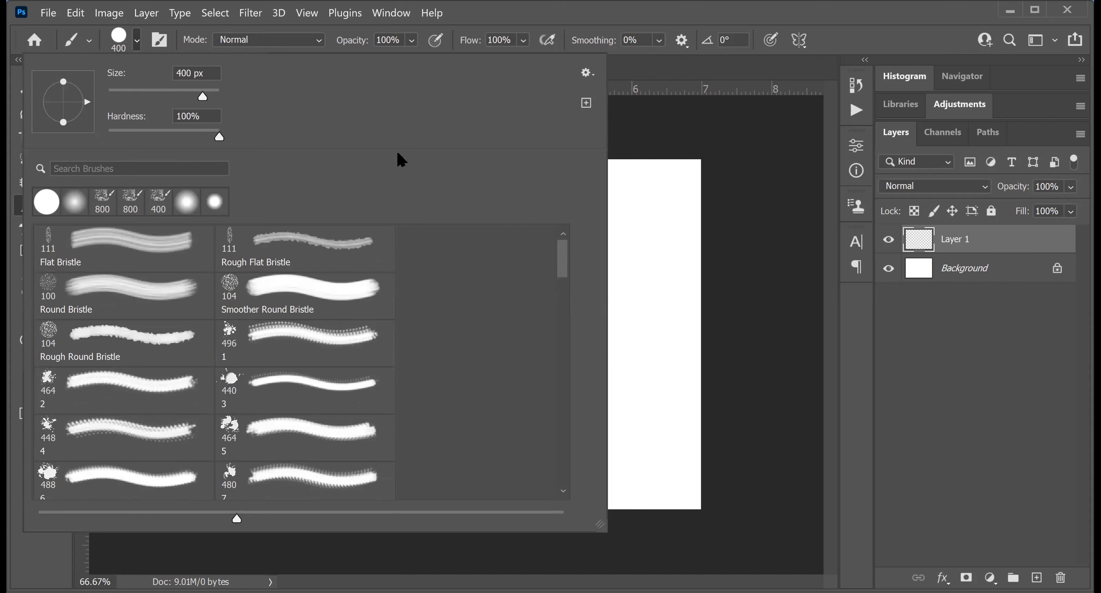
pyautogui.click(716, 25)
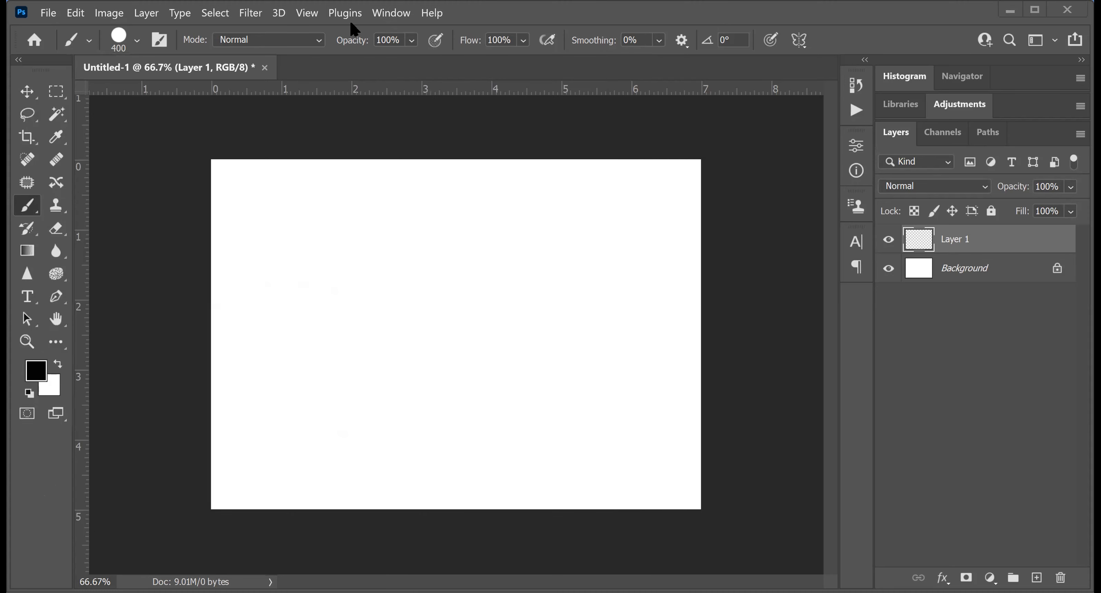
# Turn the Brush Tip display off in the brush preset picker and turn it back on.
pyautogui.click(137, 42)
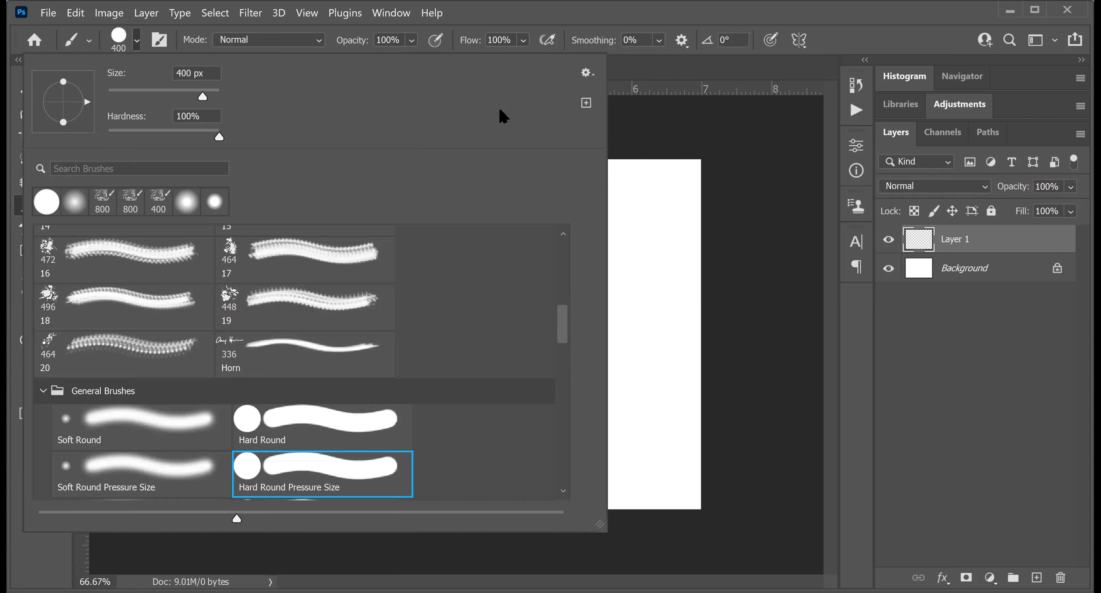
pyautogui.click(587, 74)
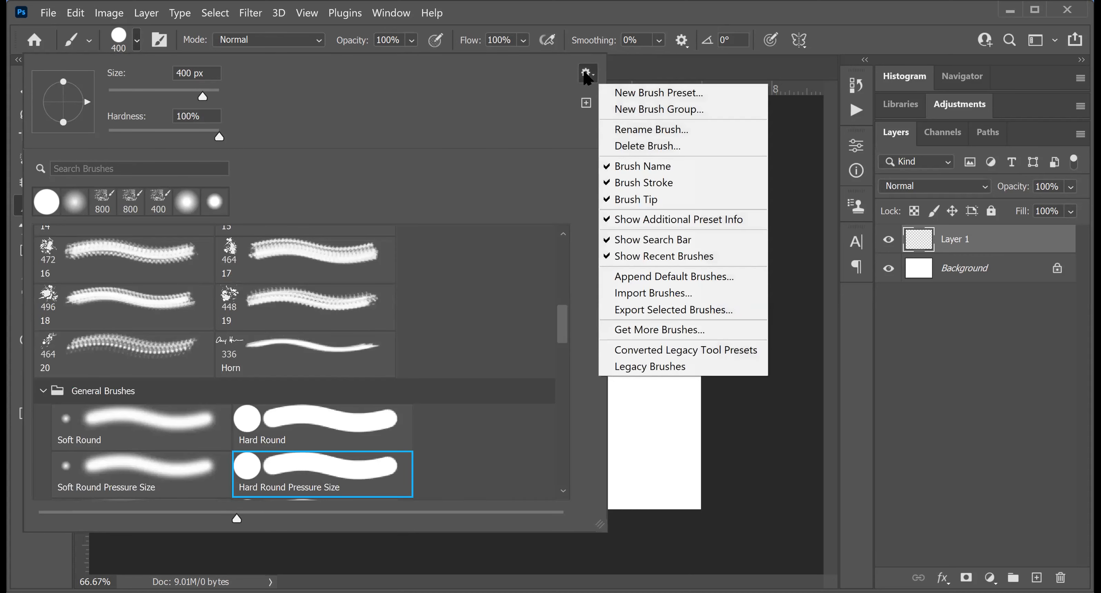
pyautogui.click(634, 200)
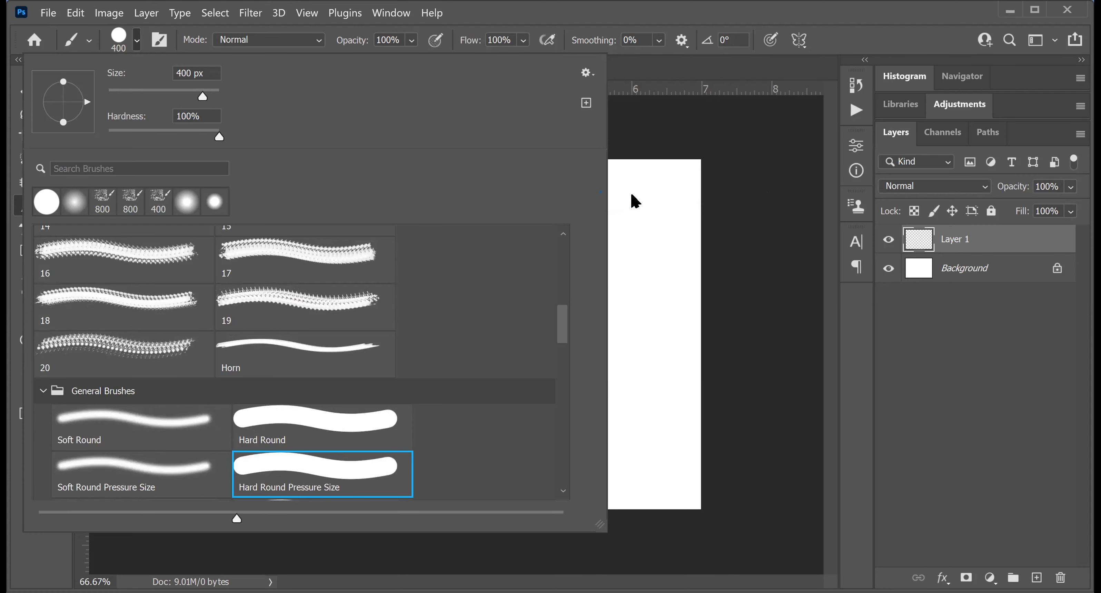
pyautogui.click(592, 72)
pyautogui.click(618, 199)
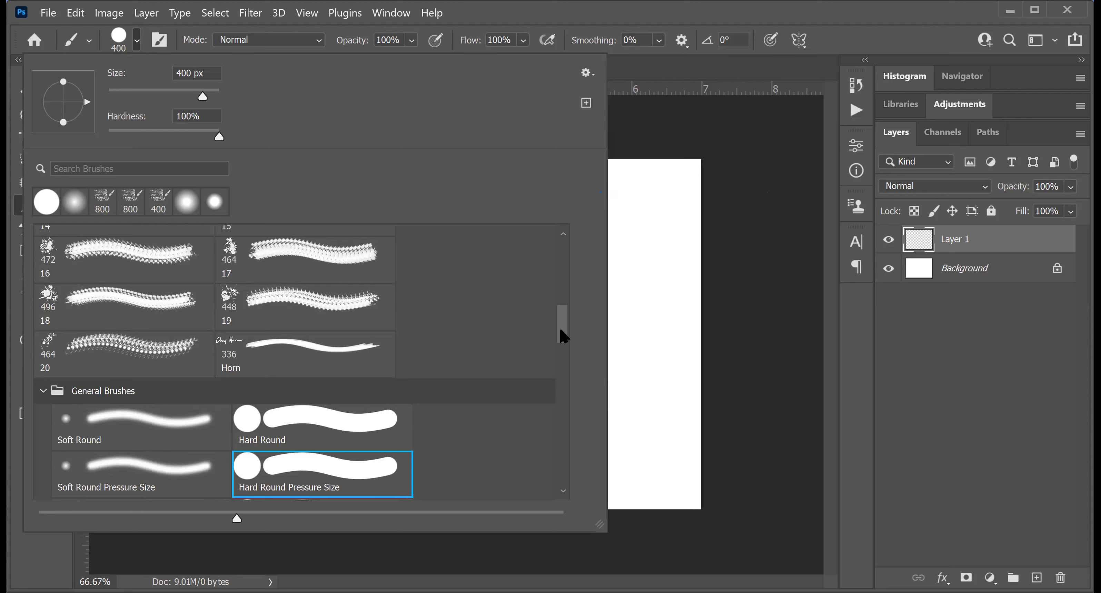
# Select the KYLE Bonus Chunky Charcoal brush and move it to the end of the Dry Media Brushes group.
pyautogui.moveTo(561, 331)
pyautogui.mouseDown()
pyautogui.moveTo(569, 418)
pyautogui.moveTo(567, 358)
pyautogui.moveTo(569, 366)
pyautogui.mouseUp()
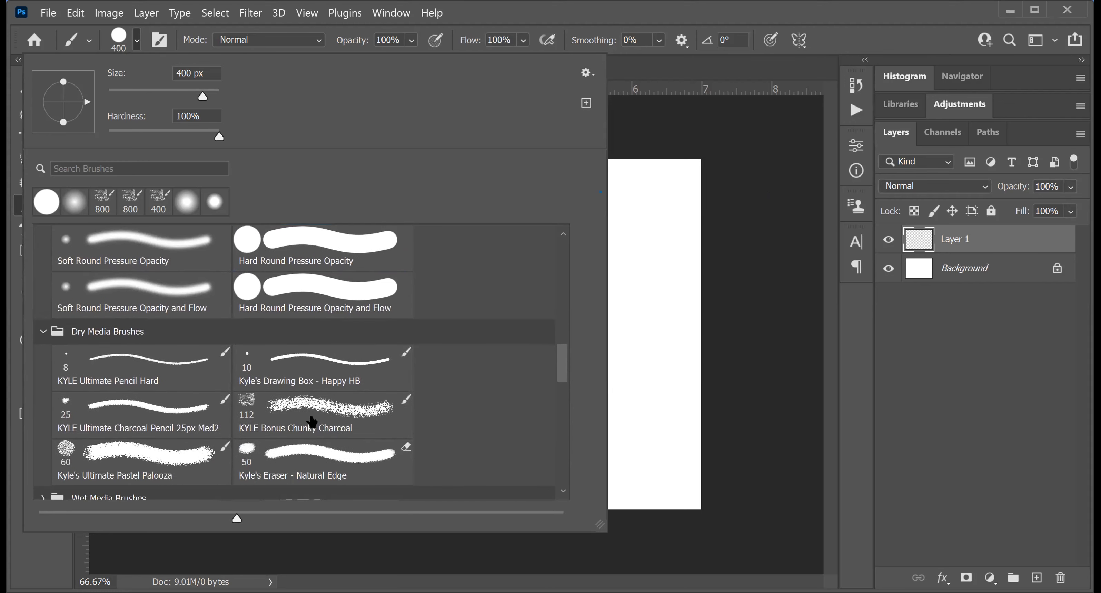
pyautogui.click(328, 414)
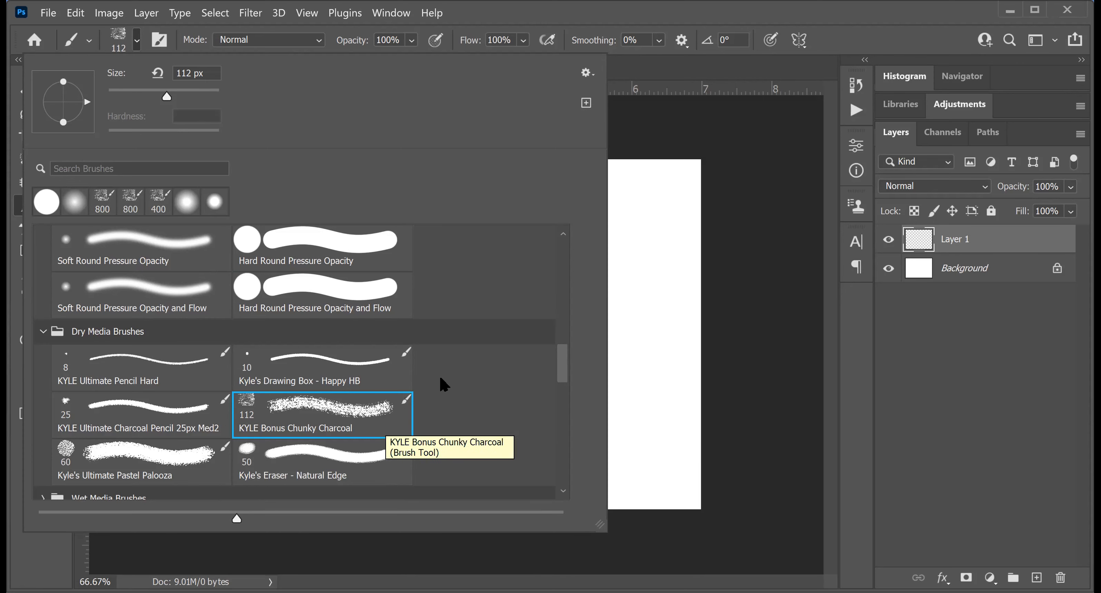
pyautogui.moveTo(355, 414)
pyautogui.mouseDown()
pyautogui.moveTo(631, 347)
pyautogui.moveTo(355, 402)
pyautogui.mouseUp()
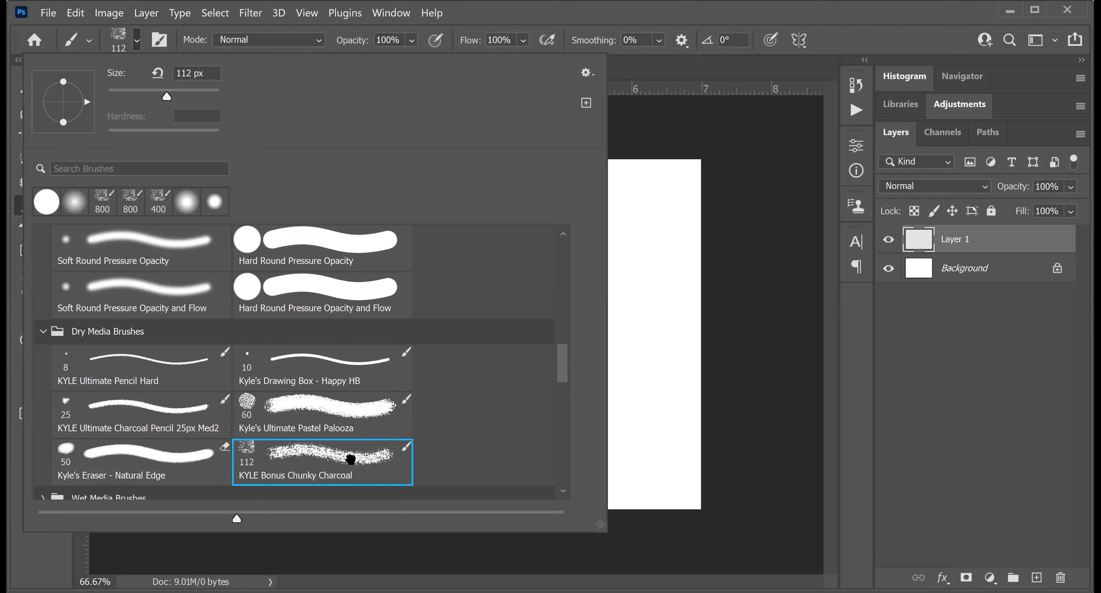
pyautogui.doubleClick(353, 464)
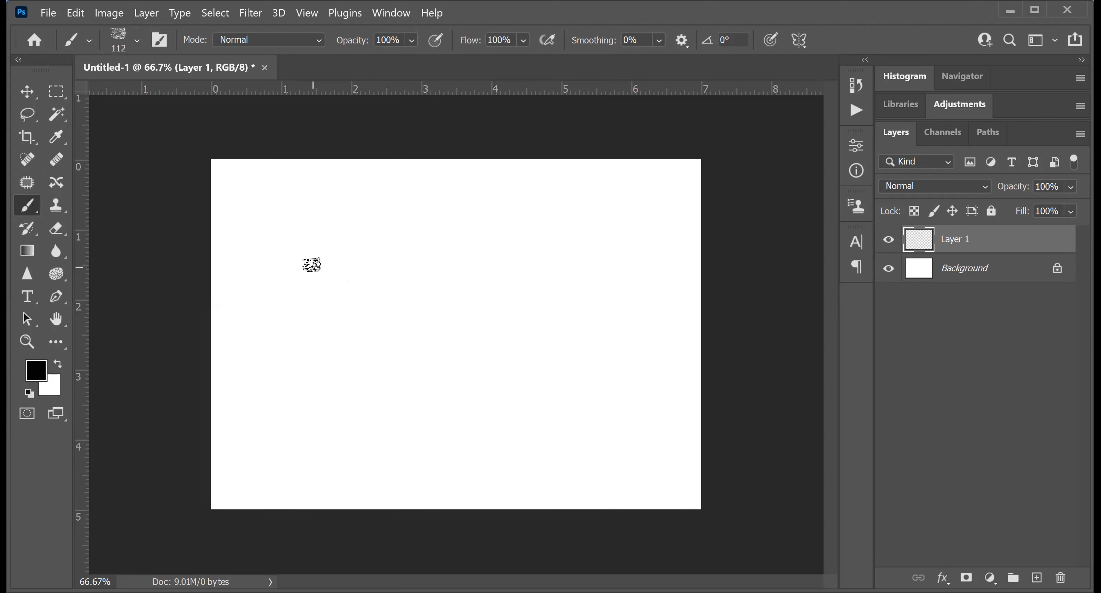
# Enlarge the charcoal brush to 300 px and paint a black zigzag stroke across the canvas on Layer 1.
pyautogui.press(']')
pyautogui.press(']')
pyautogui.press(']')
pyautogui.press(']')
pyautogui.press(']')
pyautogui.press(']')
pyautogui.moveTo(282, 252)
pyautogui.mouseDown()
pyautogui.moveTo(562, 268)
pyautogui.moveTo(575, 290)
pyautogui.moveTo(365, 357)
pyautogui.moveTo(340, 378)
pyautogui.moveTo(588, 375)
pyautogui.moveTo(499, 432)
pyautogui.moveTo(541, 456)
pyautogui.moveTo(650, 464)
pyautogui.mouseUp()
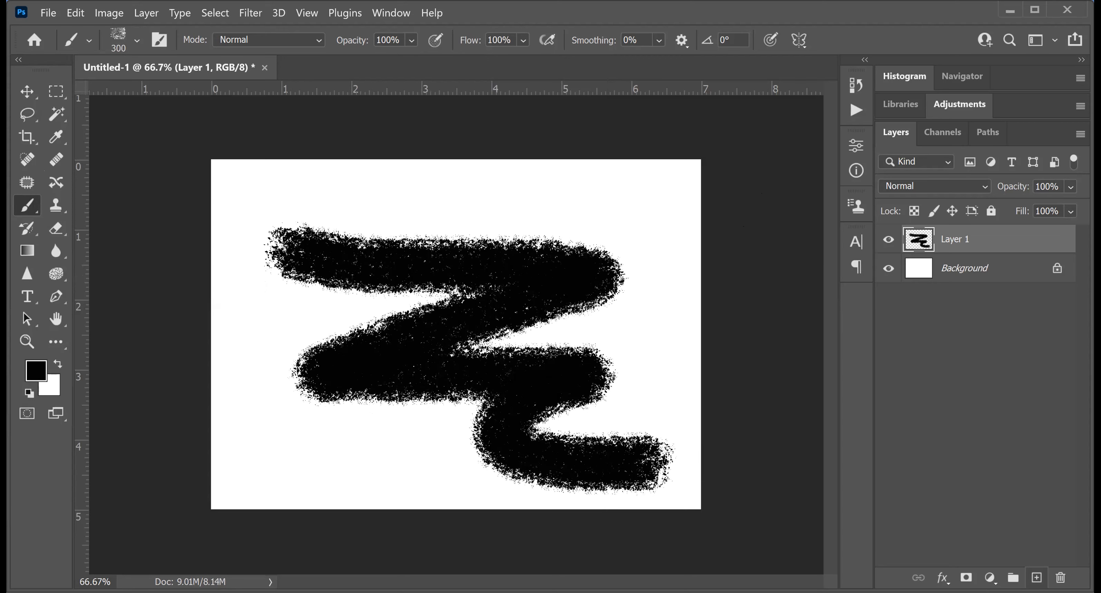
# Add a new layer above Layer 1 and set the foreground color to a dark red.
pyautogui.hotkey('ctrl', 'shift', 'alt', 'n')
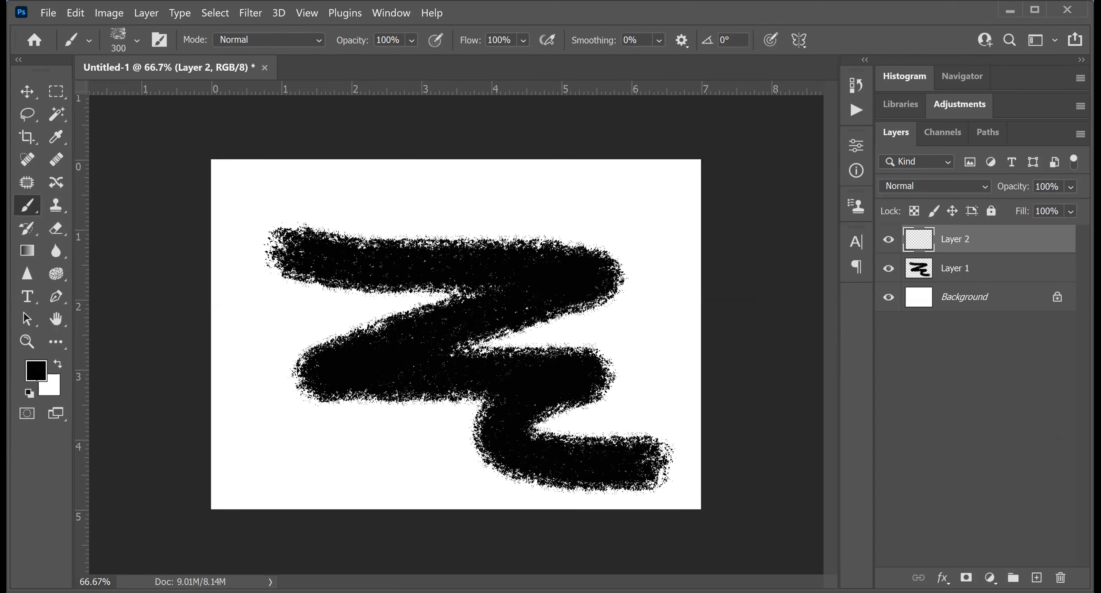
pyautogui.click(38, 370)
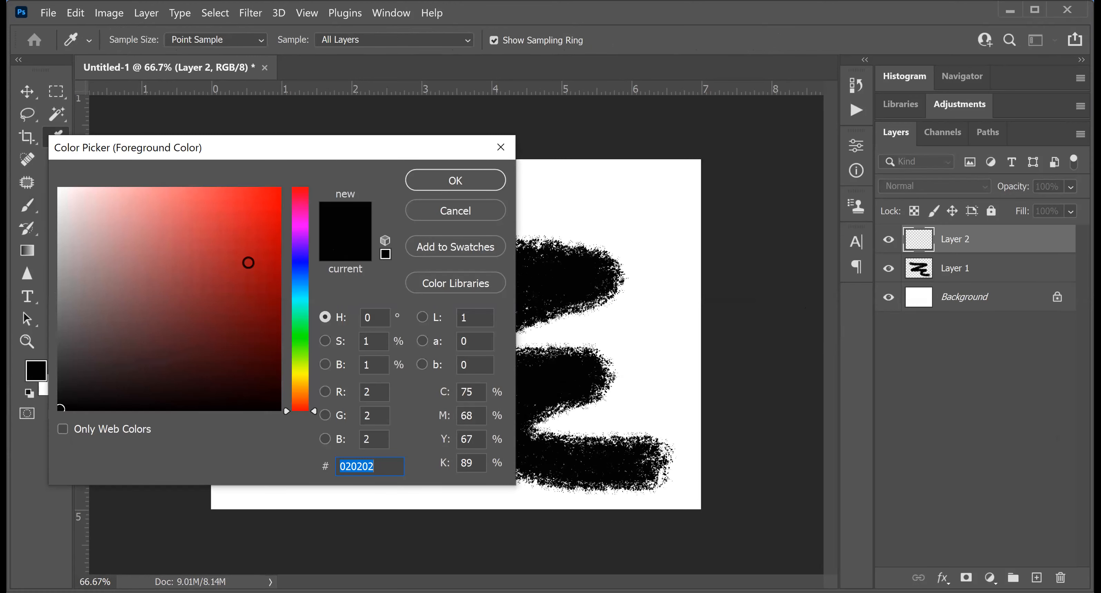
pyautogui.click(247, 263)
pyautogui.click(473, 179)
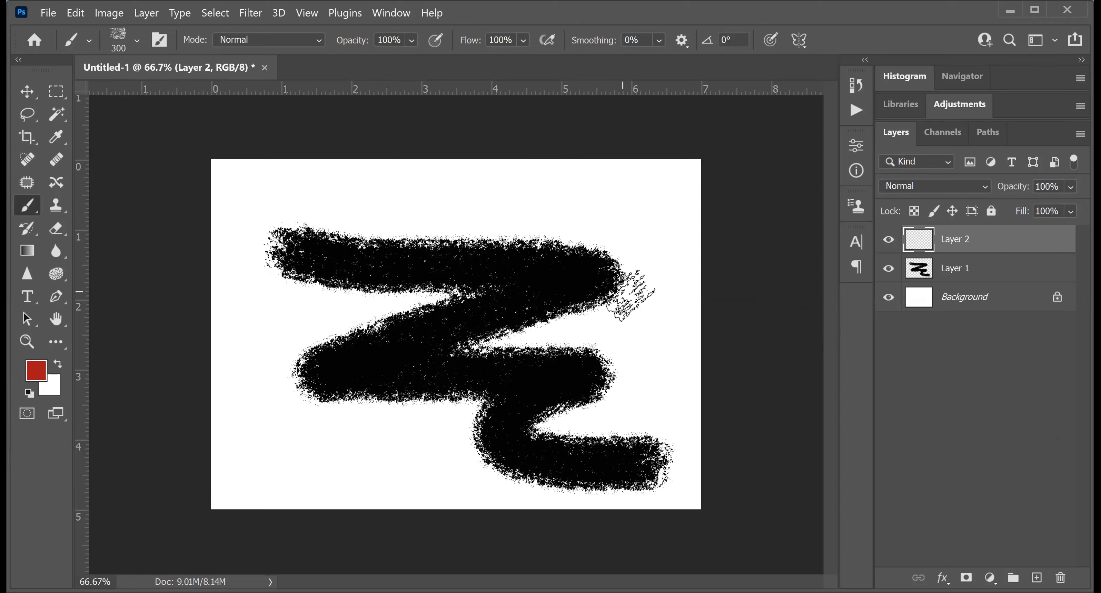
# Choose the 472 px splatter brush named 10 from the brush presets.
pyautogui.click(137, 41)
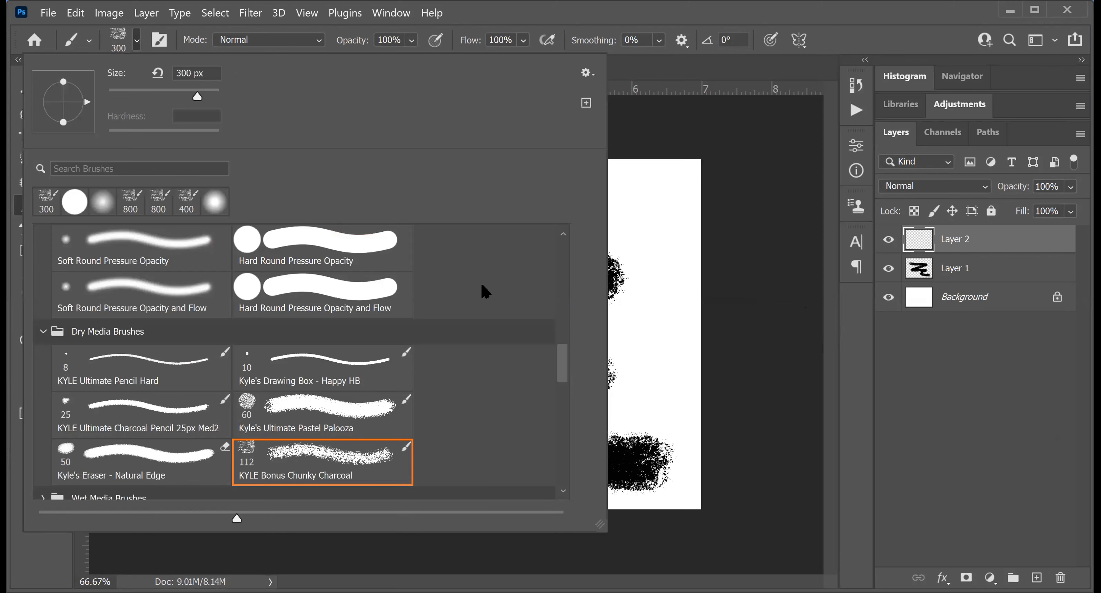
pyautogui.moveTo(560, 357); pyautogui.dragTo(559, 292)
pyautogui.click(82, 304)
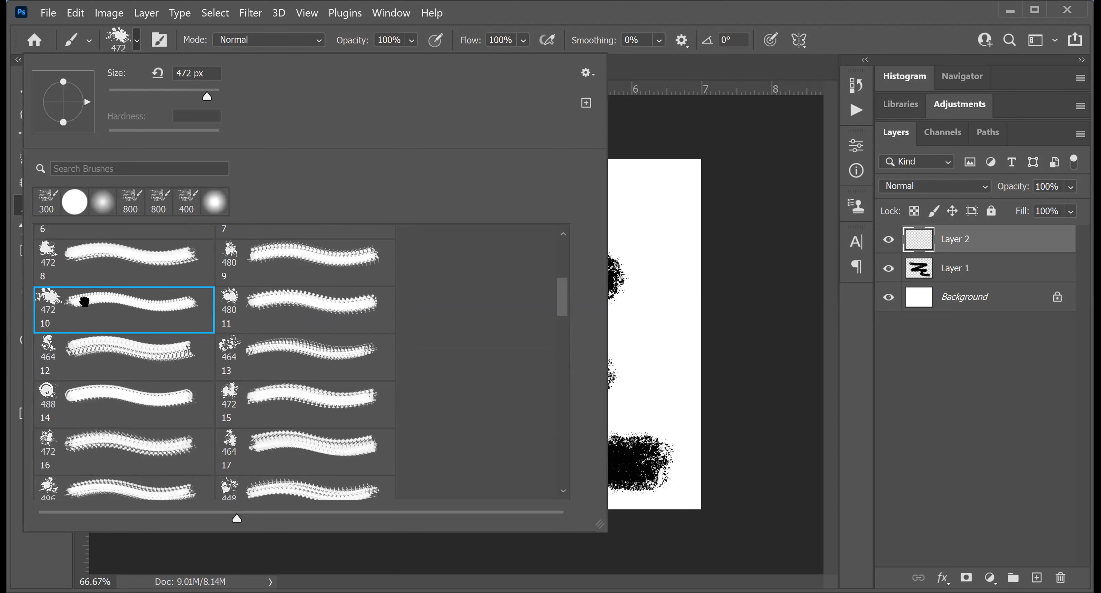
pyautogui.doubleClick(101, 306)
# Paint a red splatter zigzag over the black stroke on Layer 2 and stamp five single splatters around it.
pyautogui.moveTo(288, 236)
pyautogui.mouseDown()
pyautogui.moveTo(301, 232)
pyautogui.moveTo(458, 473)
pyautogui.moveTo(322, 406)
pyautogui.moveTo(432, 394)
pyautogui.mouseUp()
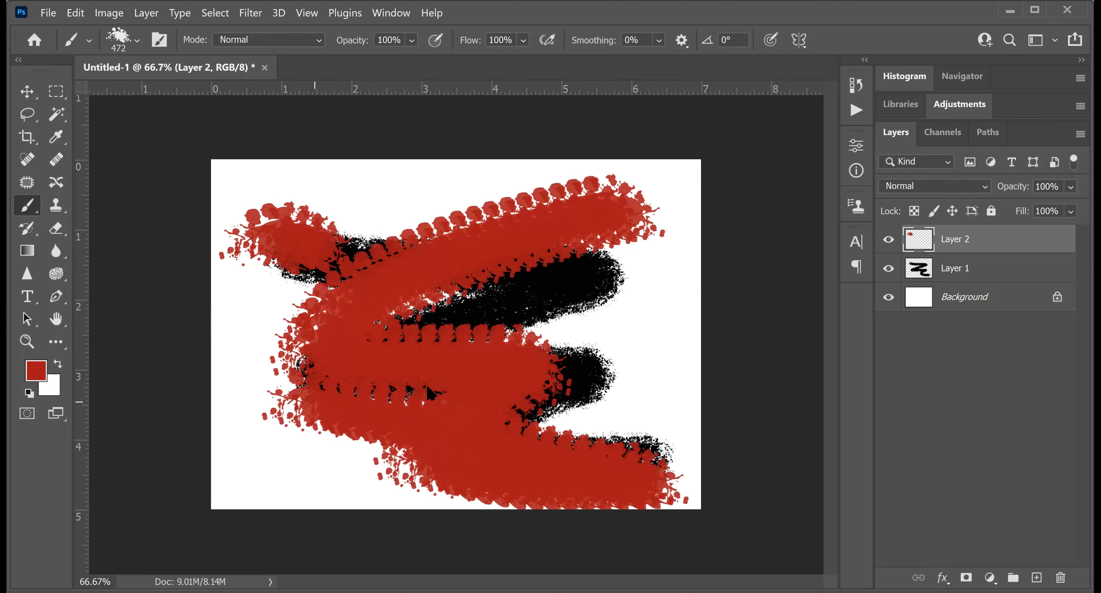
pyautogui.click(614, 315)
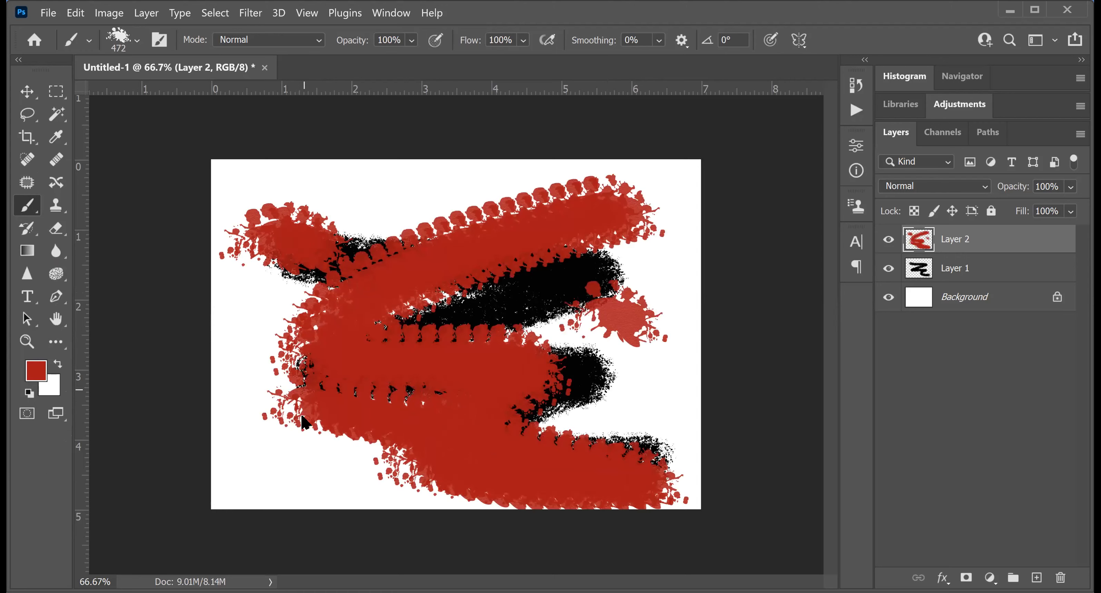
pyautogui.click(292, 459)
pyautogui.click(275, 278)
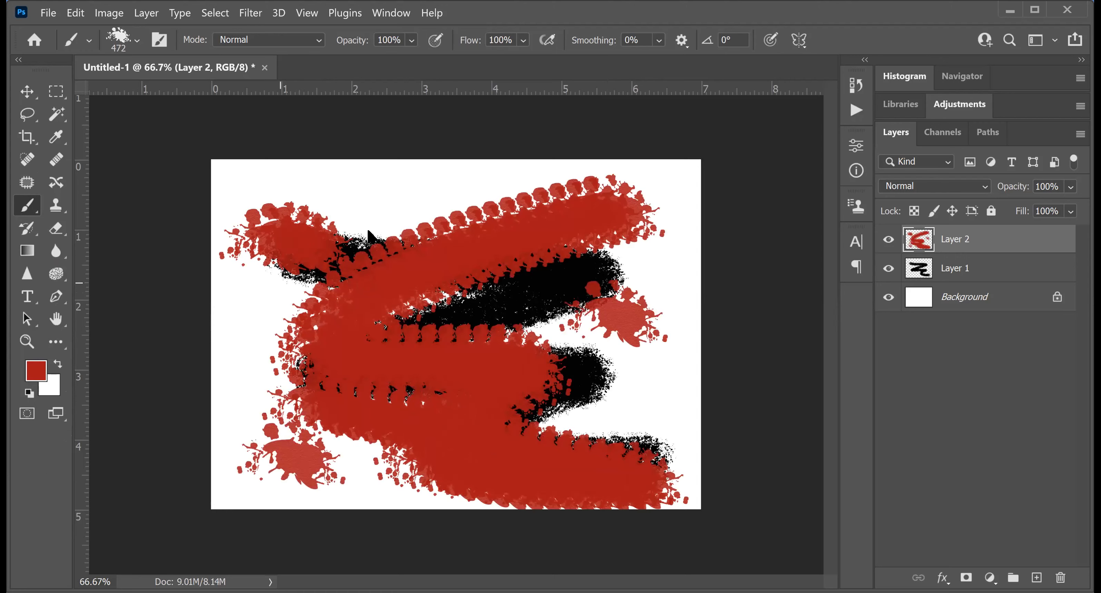
pyautogui.click(400, 181)
pyautogui.click(657, 408)
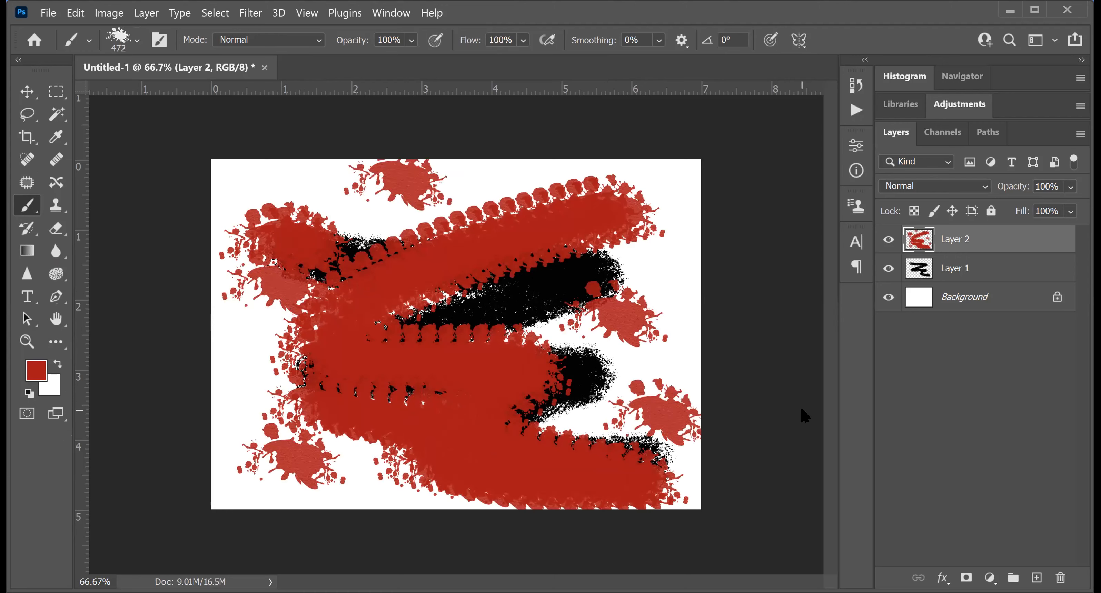
# Hide Layer 2 and add a new layer above it.
pyautogui.click(889, 239)
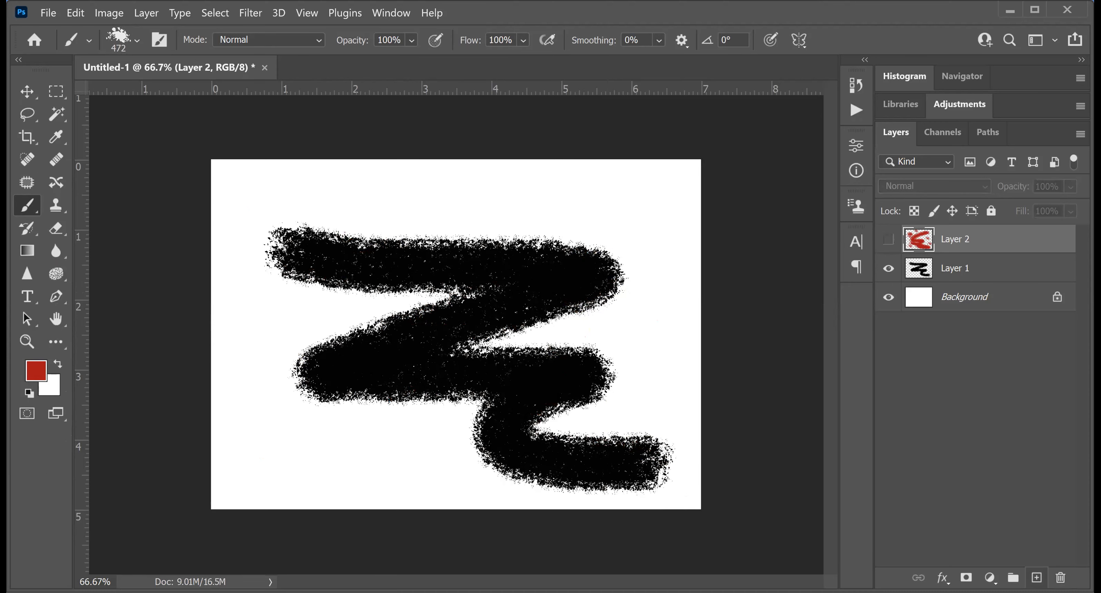
pyautogui.click(1036, 578)
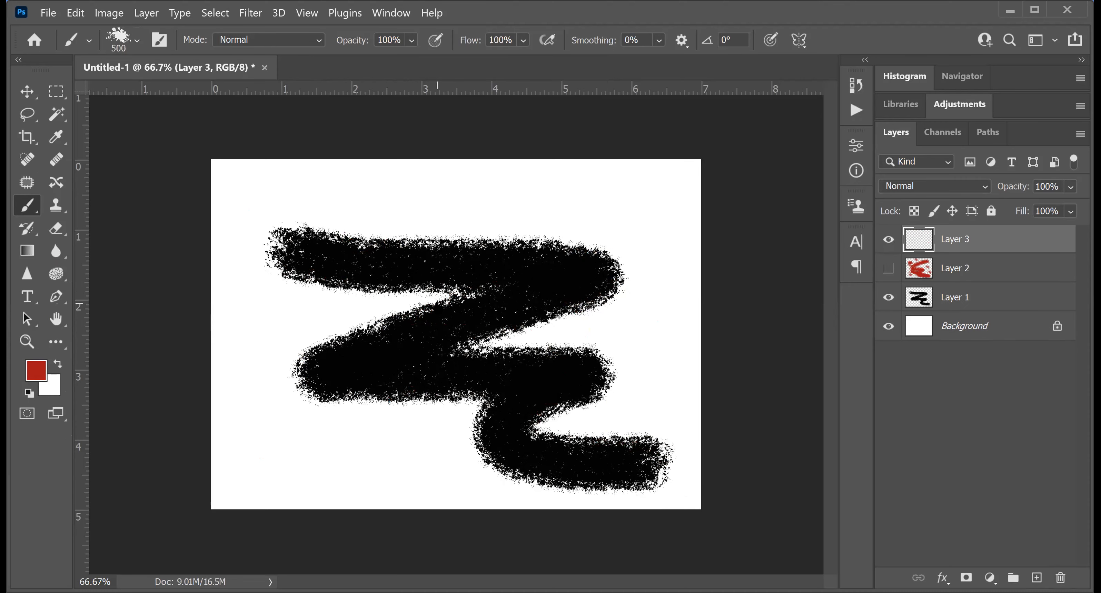
# Enlarge the splatter brush to 1500 px and stamp one red splatter in the middle of the canvas on Layer 3.
pyautogui.press(']')
pyautogui.press(']')
pyautogui.press(']')
pyautogui.press(']')
pyautogui.press(']')
pyautogui.press(']')
pyautogui.press(']')
pyautogui.click(455, 317)
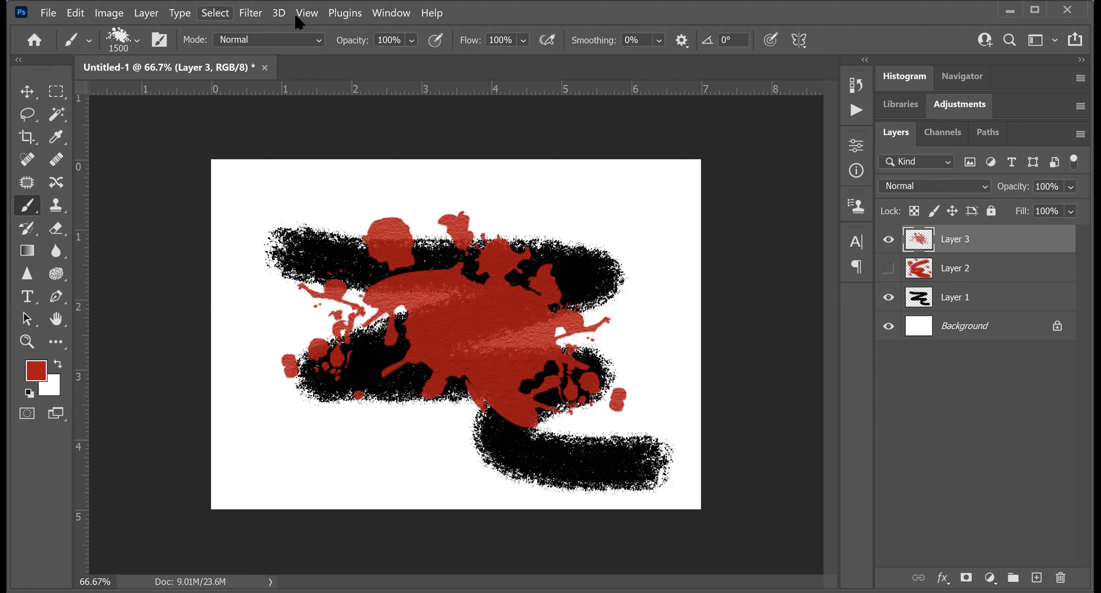
# Show the Brush Settings for the splatter brush and enable Flip X for its tip shape.
pyautogui.click(392, 18)
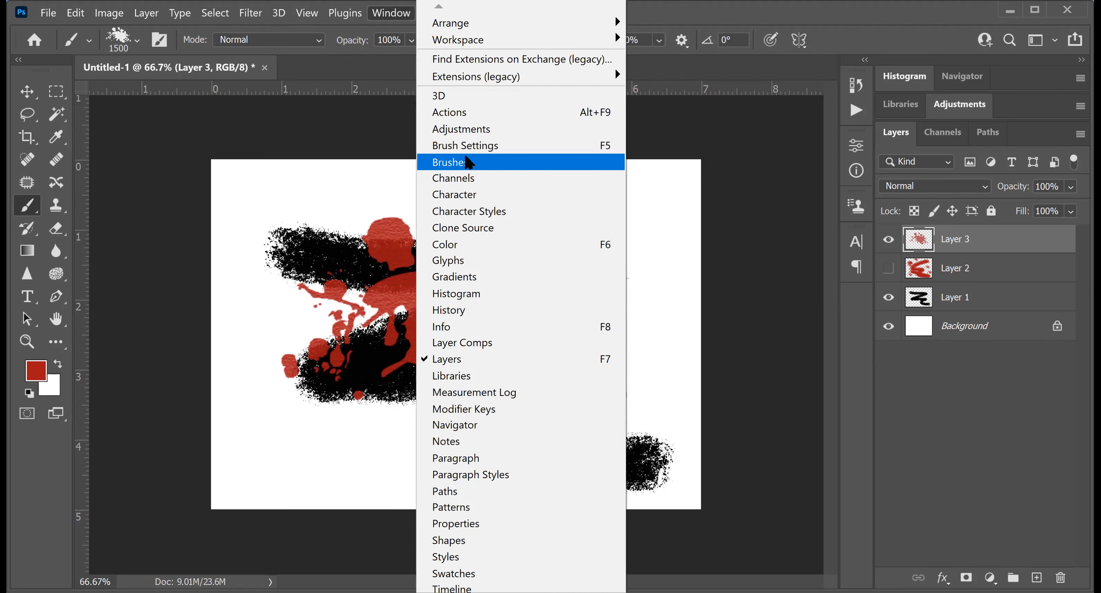
pyautogui.click(469, 162)
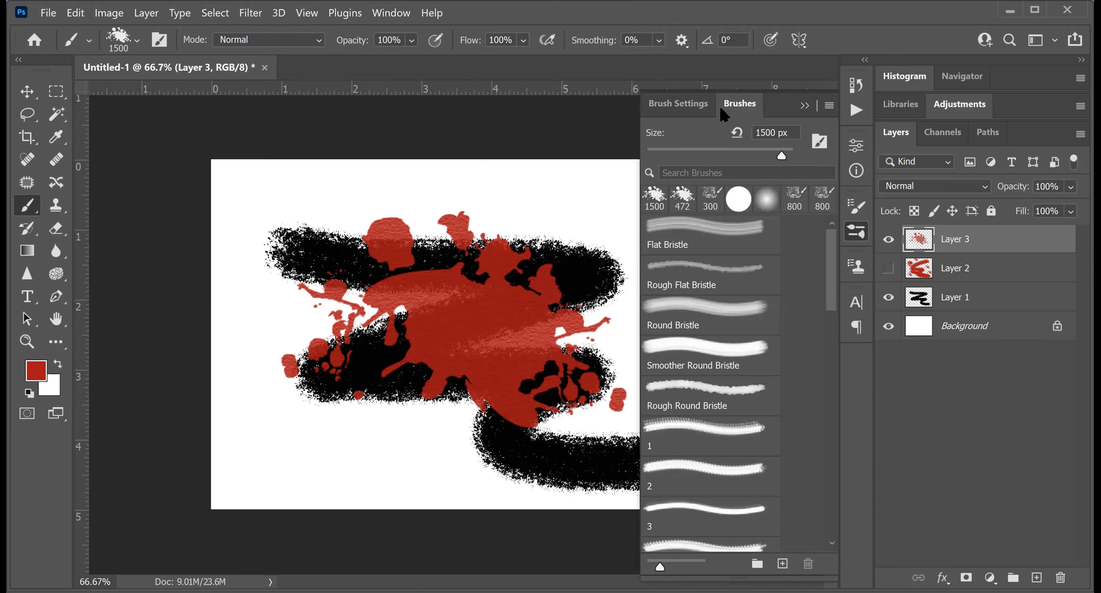
pyautogui.click(679, 108)
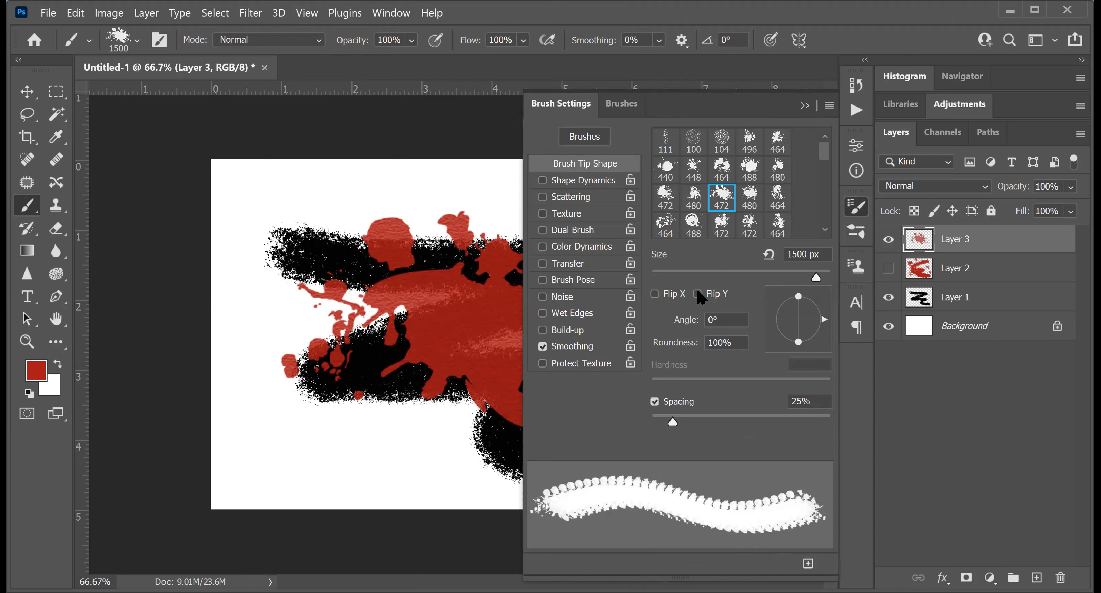
pyautogui.click(654, 294)
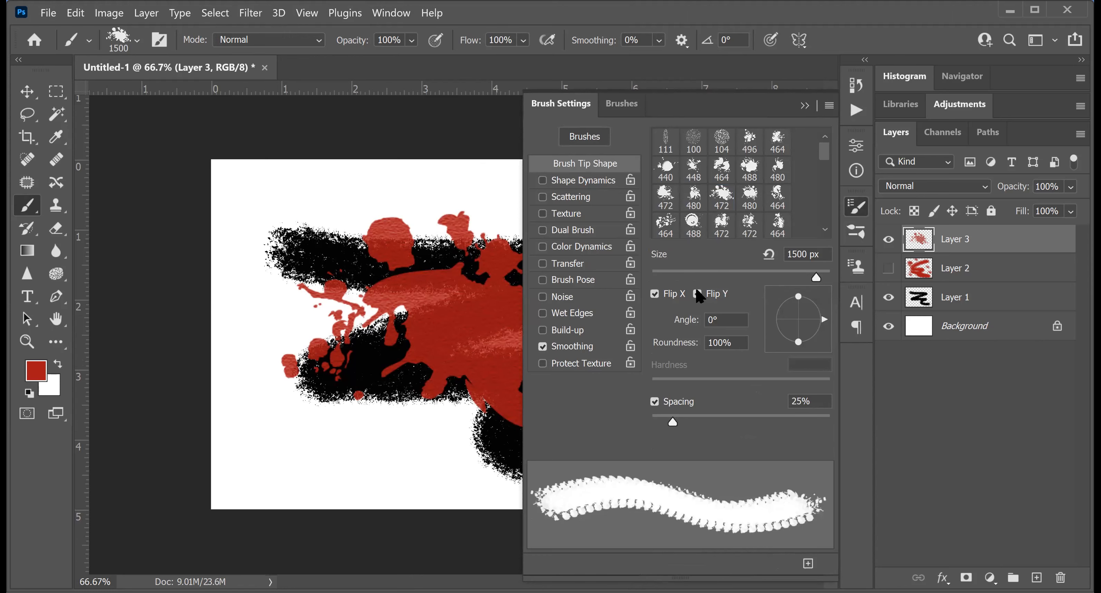
# Enable Flip Y for the splatter brush's tip shape.
pyautogui.click(696, 293)
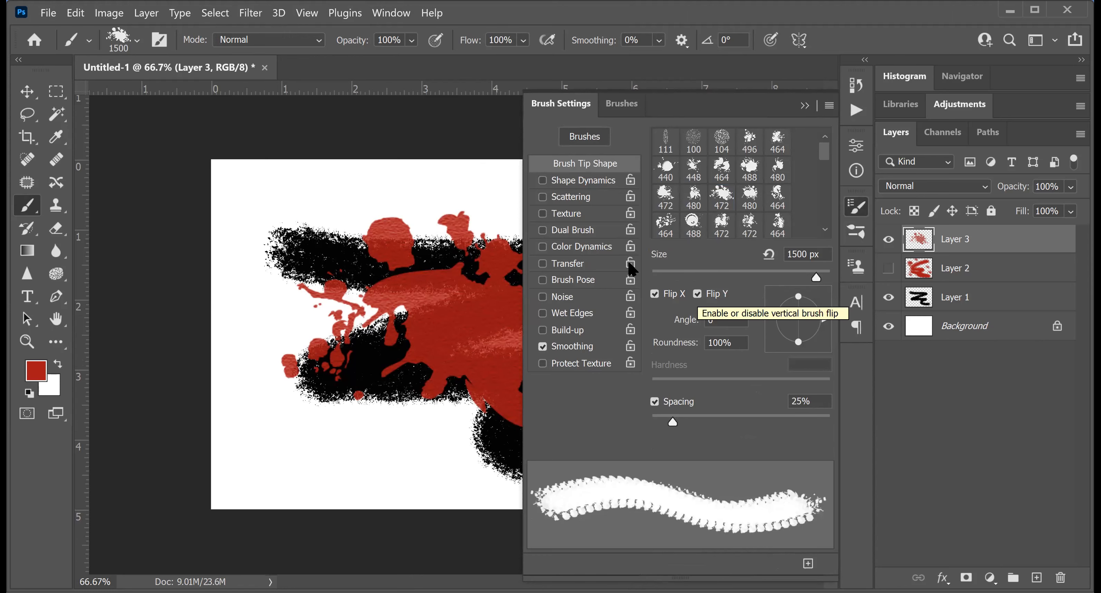
pyautogui.click(570, 185)
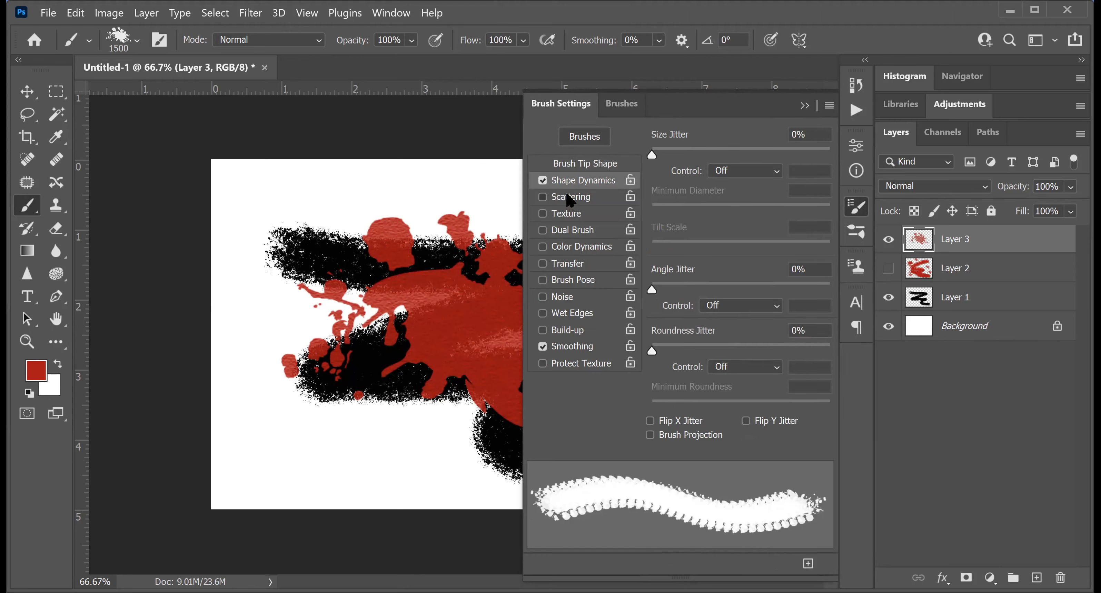
pyautogui.click(570, 200)
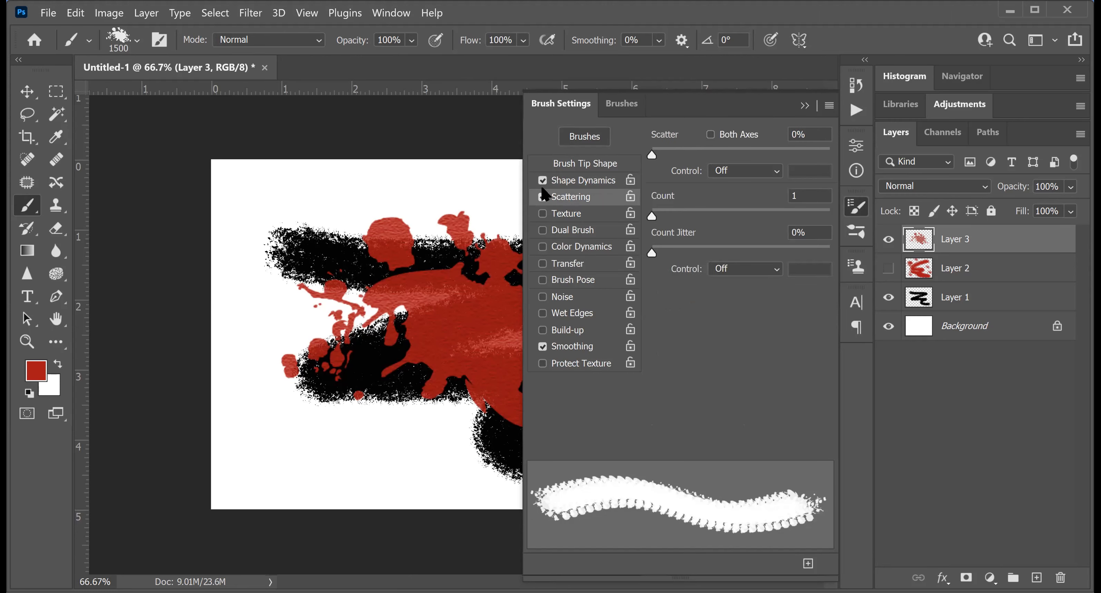
pyautogui.click(544, 198)
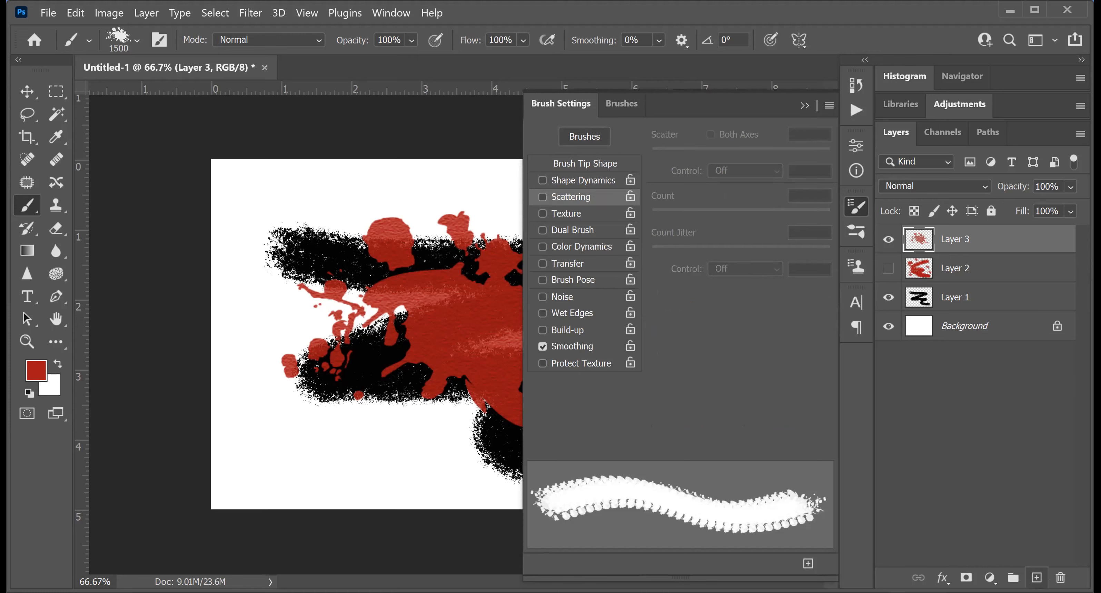
# Add a new layer above Layer 3 and hide Layer 3.
pyautogui.click(1037, 578)
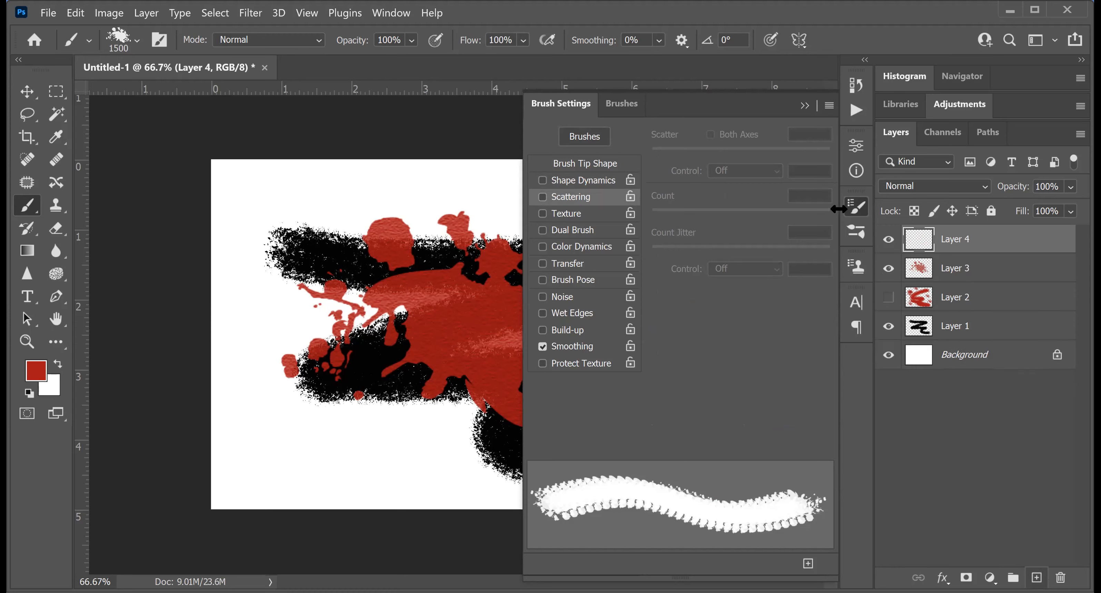
pyautogui.click(889, 269)
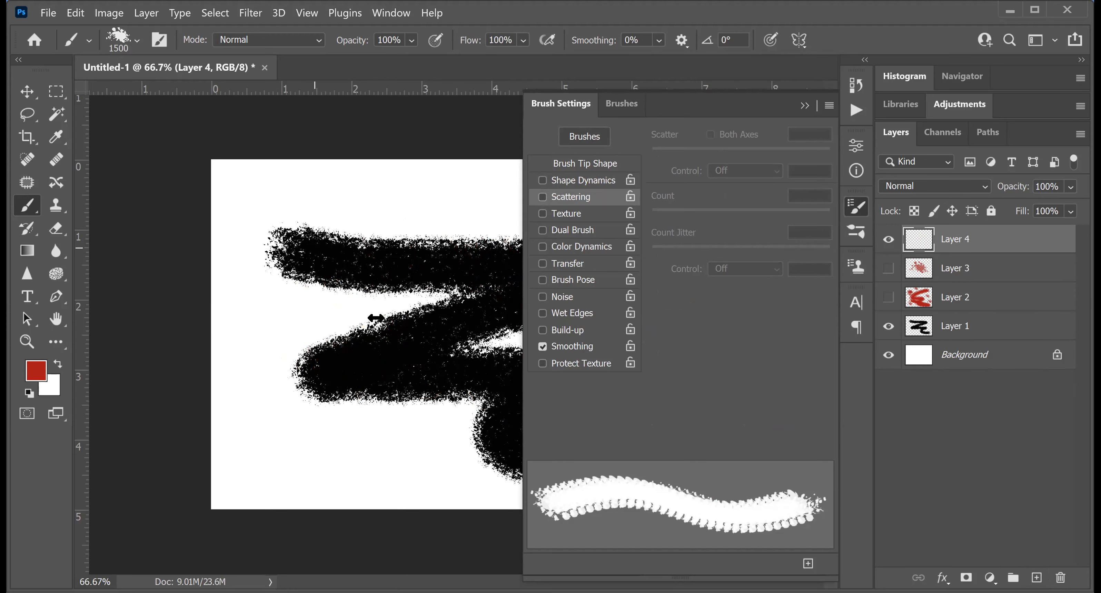
# Reduce the splatter brush to 400 px and stamp three red splatters in a row along the upper part of the canvas.
pyautogui.press('[')
pyautogui.press('[')
pyautogui.press('[')
pyautogui.press('[')
pyautogui.press('[')
pyautogui.press('[')
pyautogui.press('[')
pyautogui.click(805, 106)
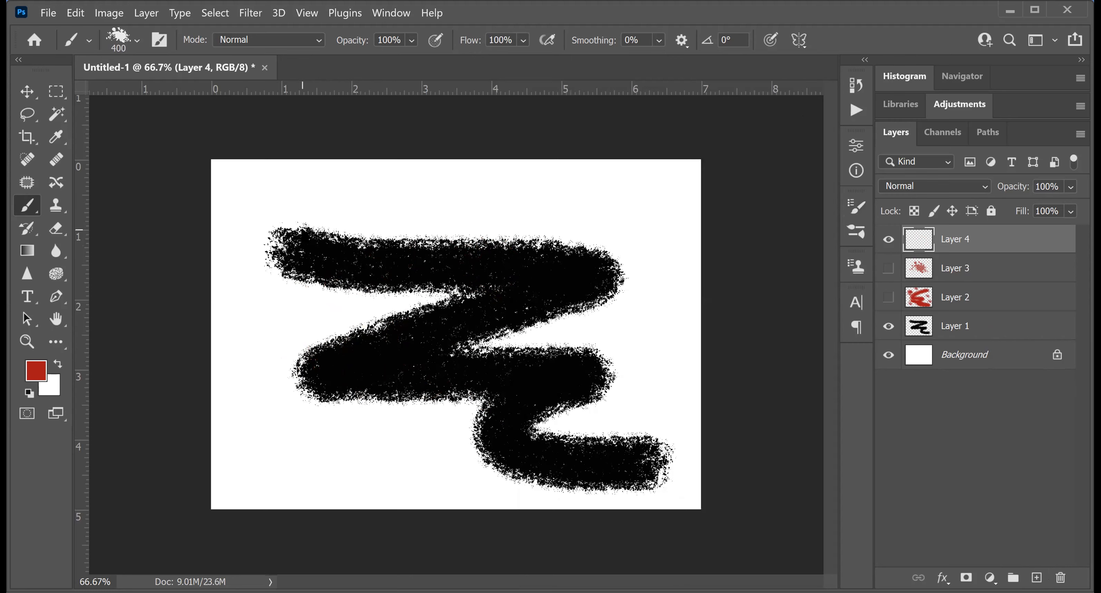
pyautogui.click(302, 231)
pyautogui.click(457, 231)
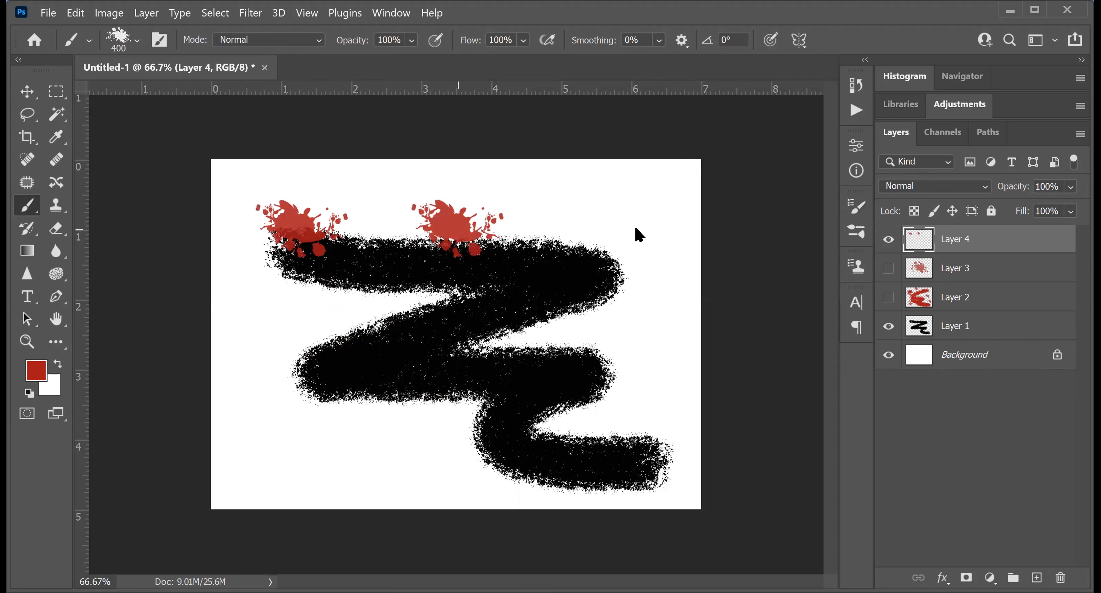
pyautogui.click(610, 233)
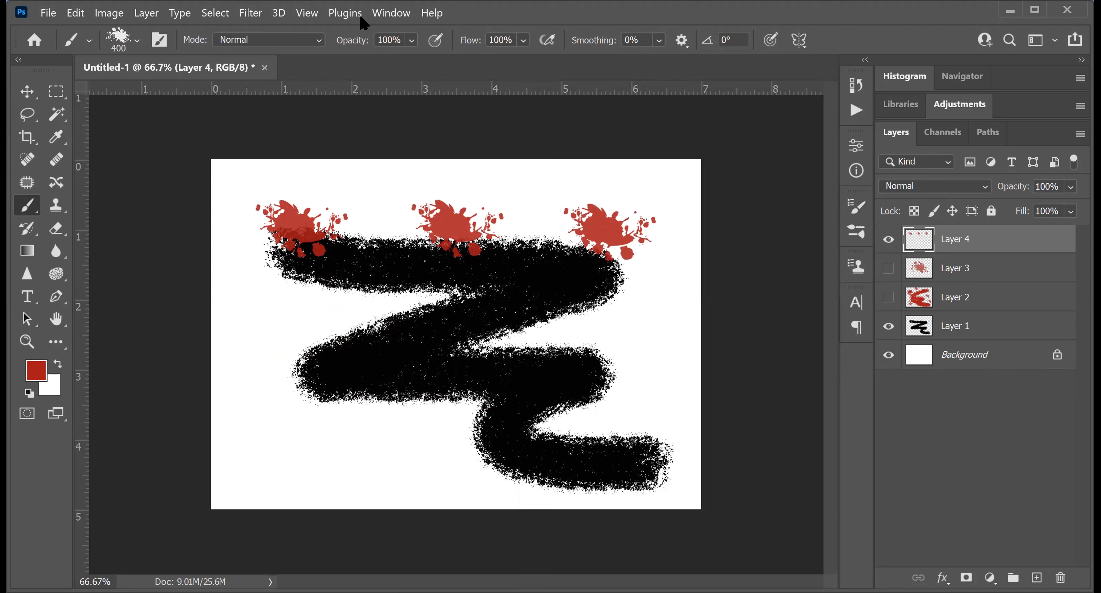
# Show the Brush Settings again and enable Scattering and Shape Dynamics for the splatter brush.
pyautogui.click(400, 14)
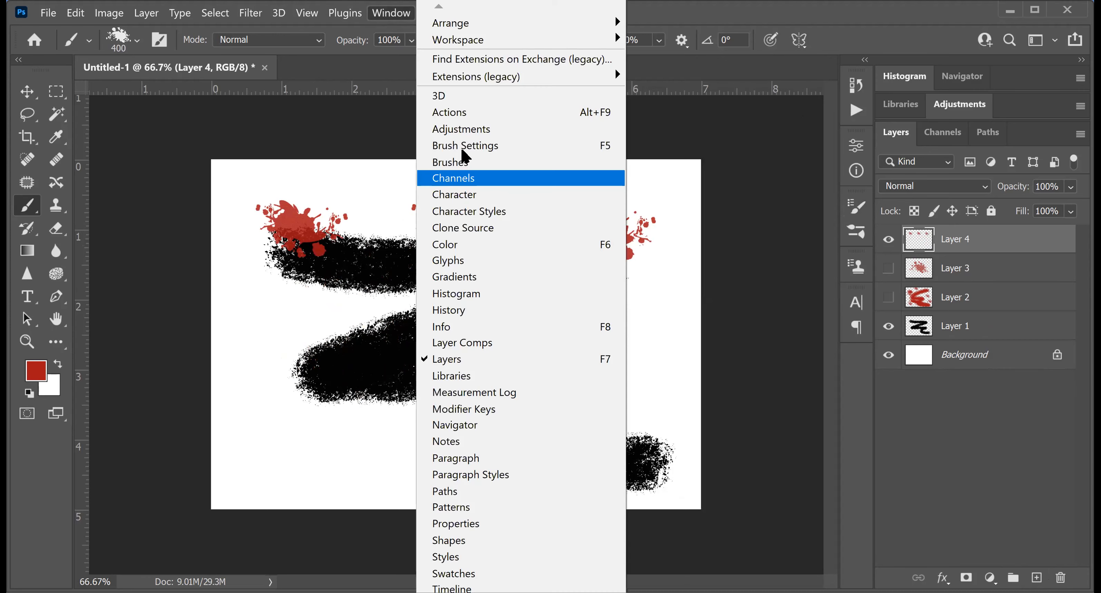
pyautogui.click(463, 150)
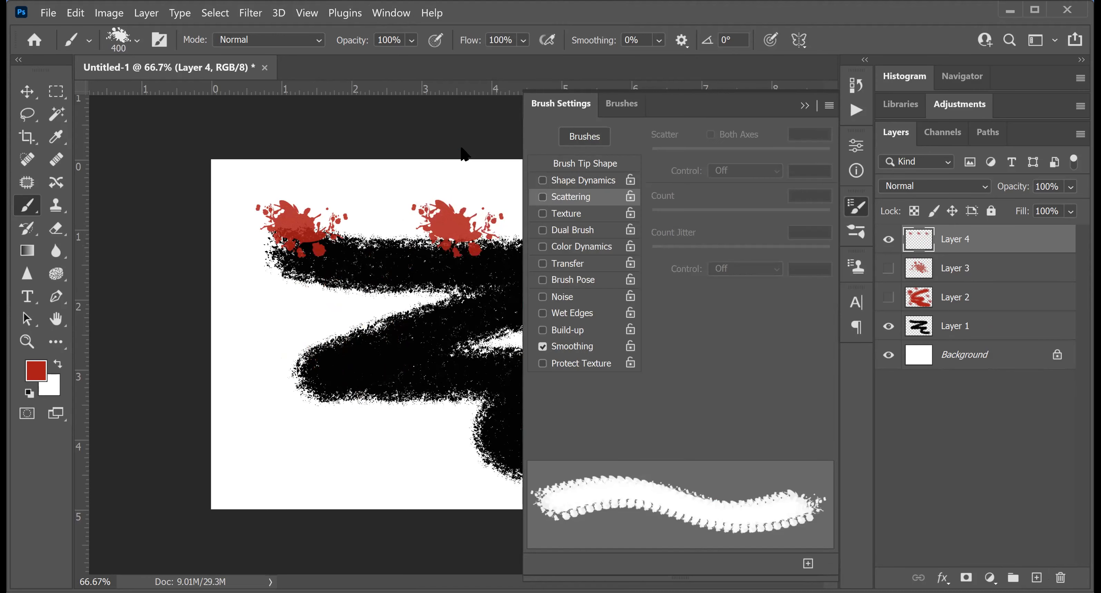
pyautogui.click(574, 164)
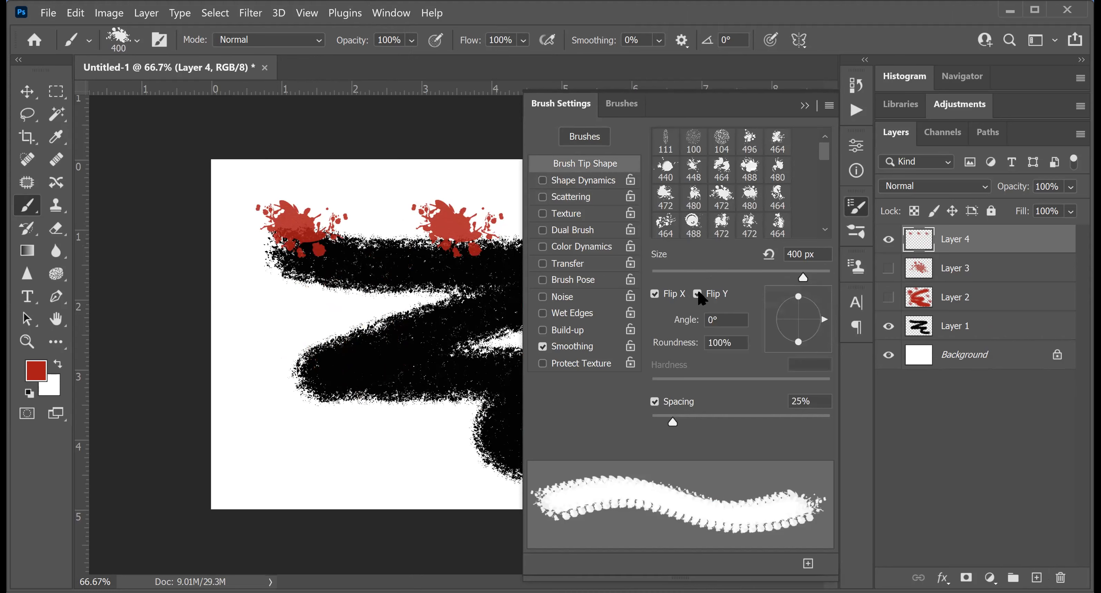
pyautogui.click(574, 200)
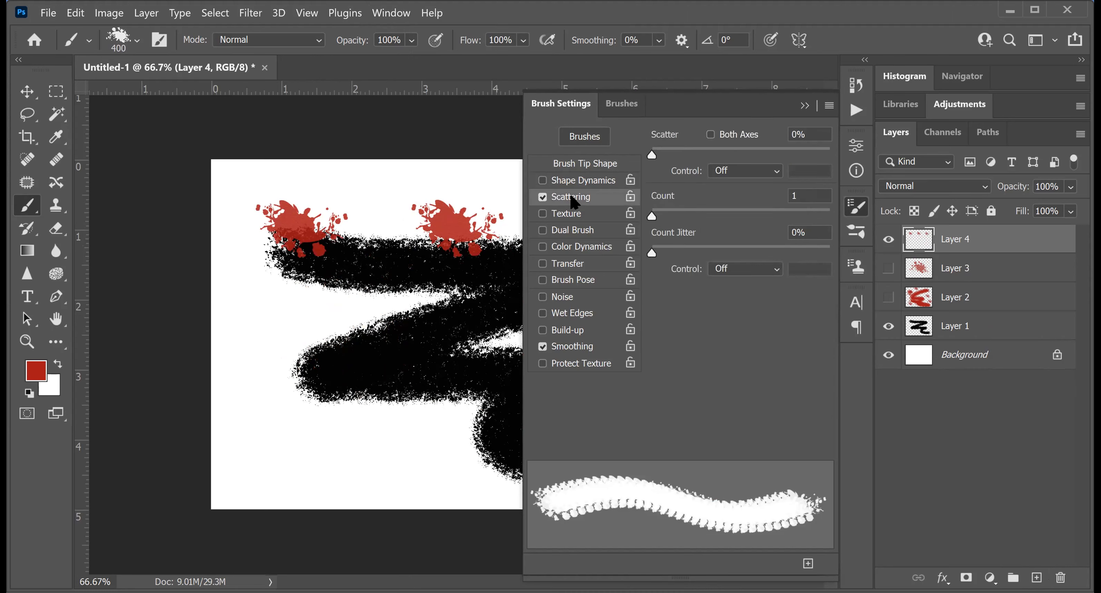
pyautogui.click(597, 182)
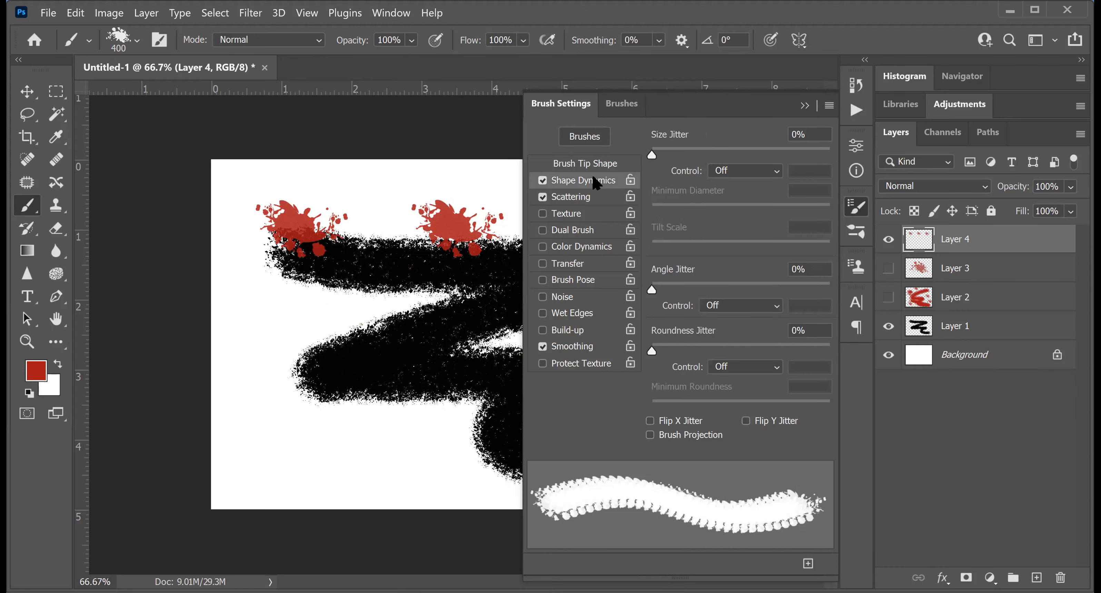
pyautogui.click(580, 194)
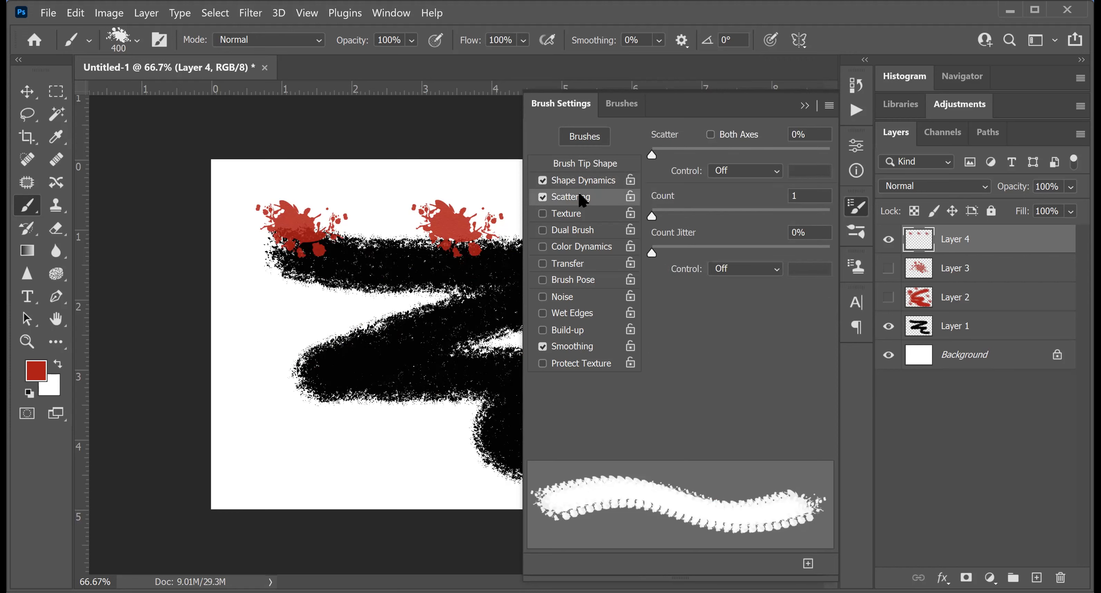
# Turn on Flip X Jitter and Flip Y Jitter in Shape Dynamics and Both Axes in Scattering, and collapse the brush settings.
pyautogui.click(571, 181)
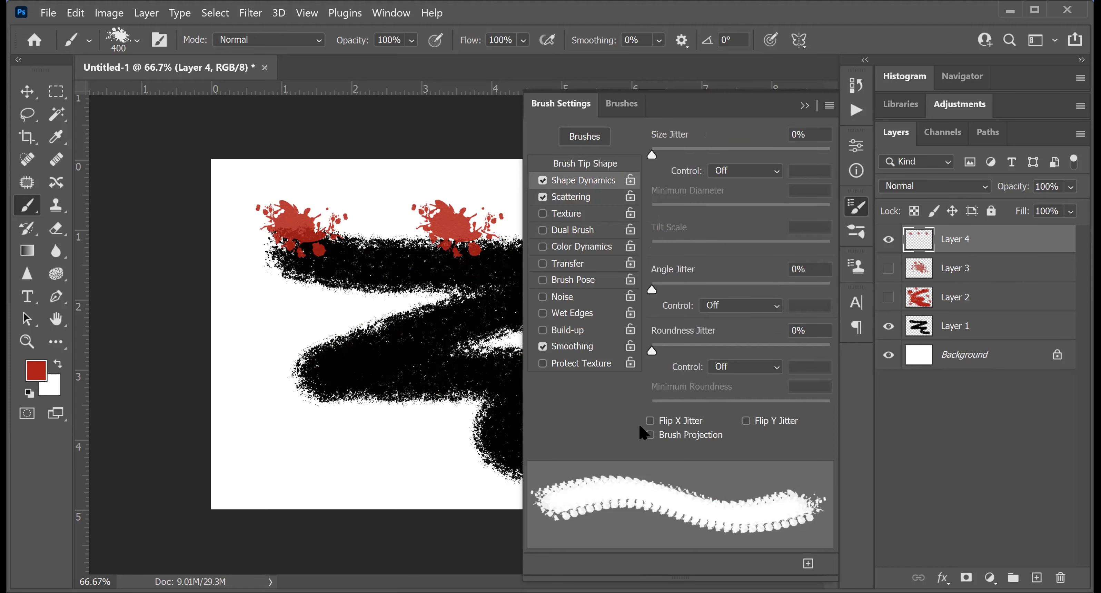
pyautogui.click(648, 420)
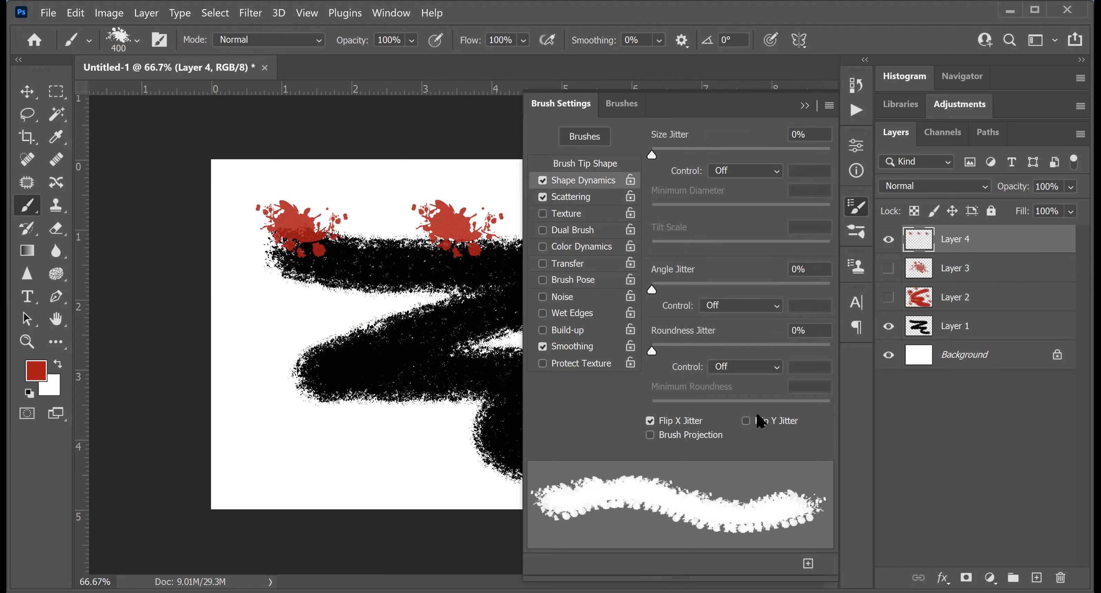
pyautogui.click(746, 421)
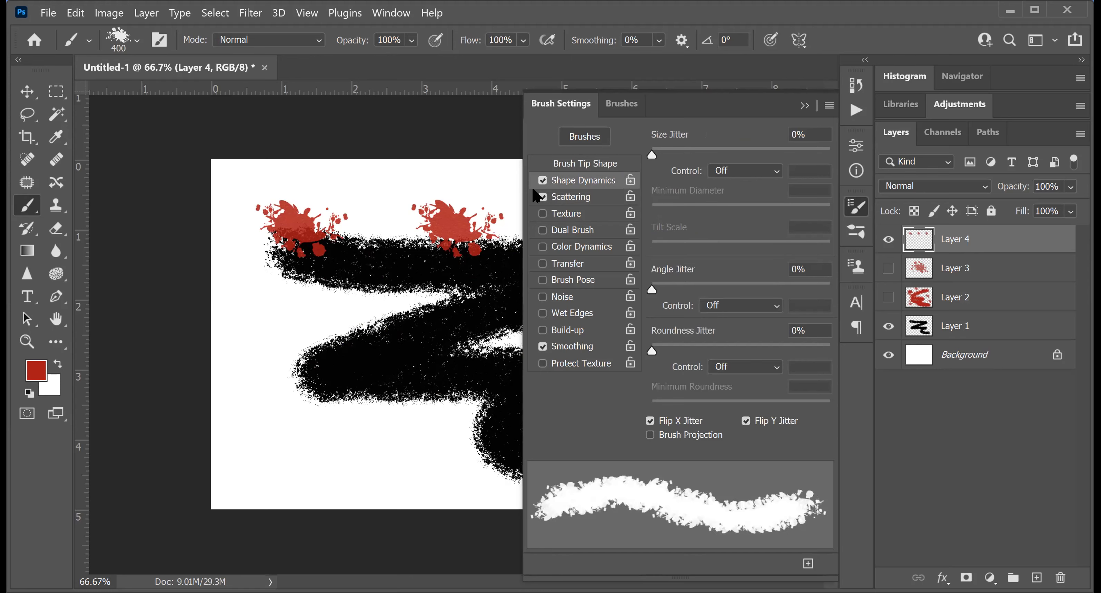
pyautogui.click(580, 198)
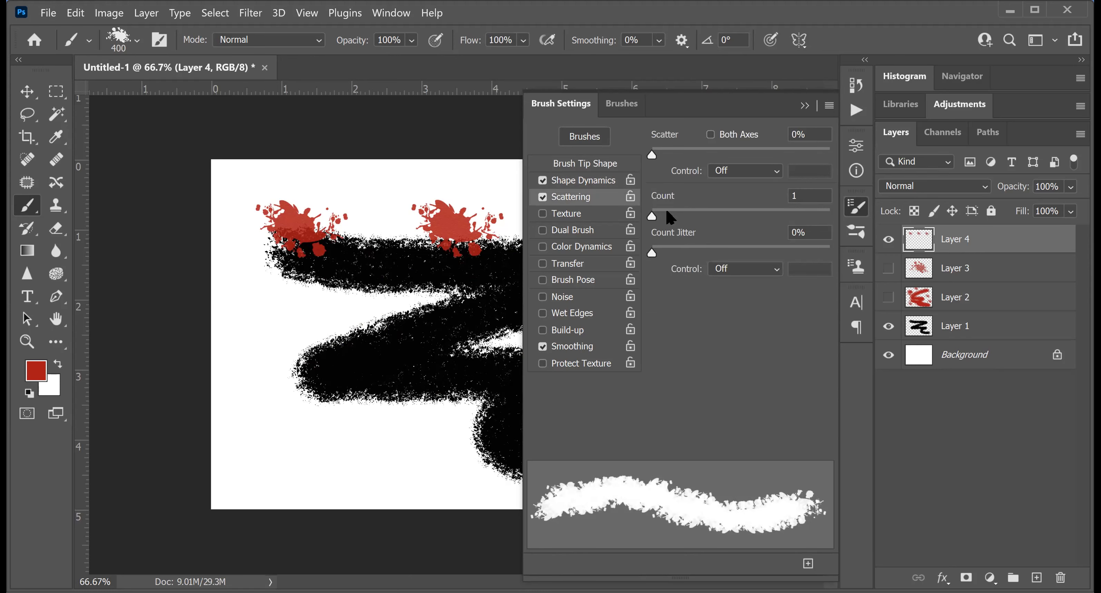
pyautogui.click(710, 133)
pyautogui.click(805, 105)
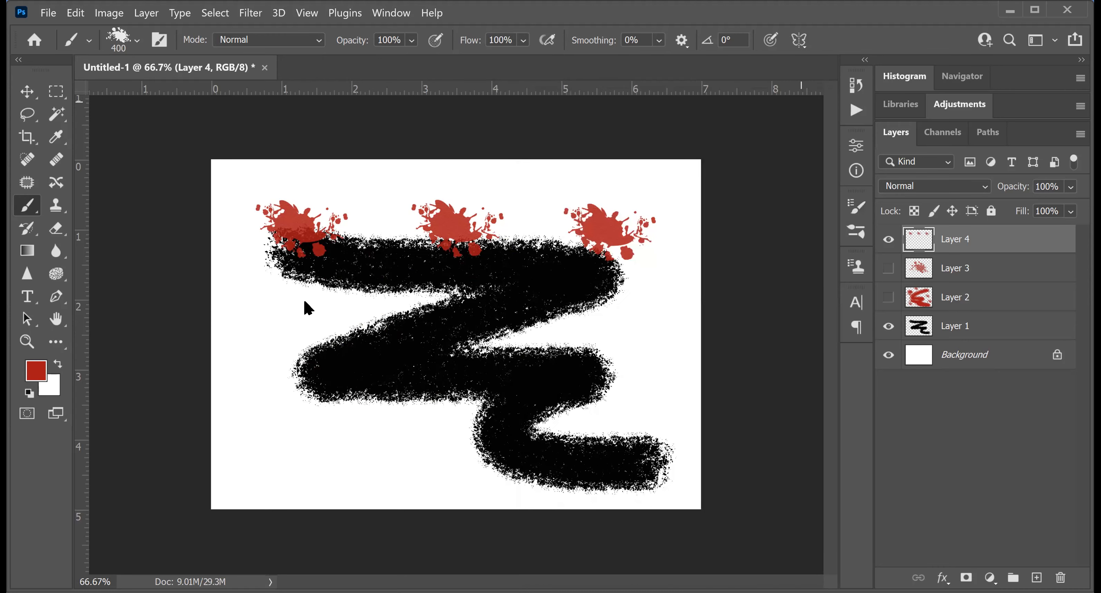
# Stamp four jittered red splatters across the middle of the canvas and two more near its lower-left area on Layer 4.
pyautogui.click(291, 329)
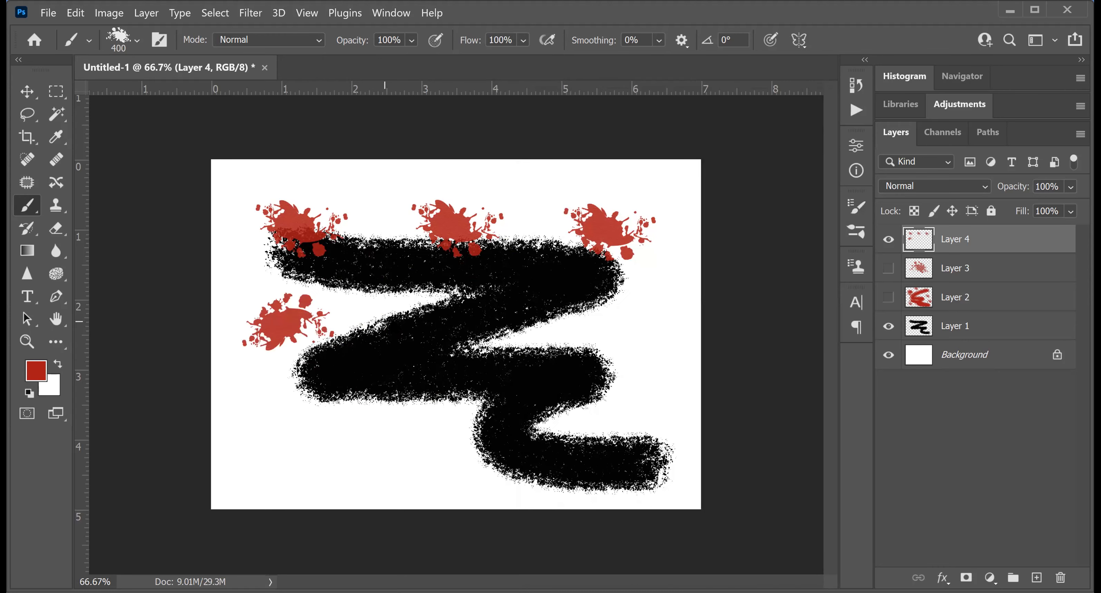
pyautogui.click(395, 327)
pyautogui.click(538, 327)
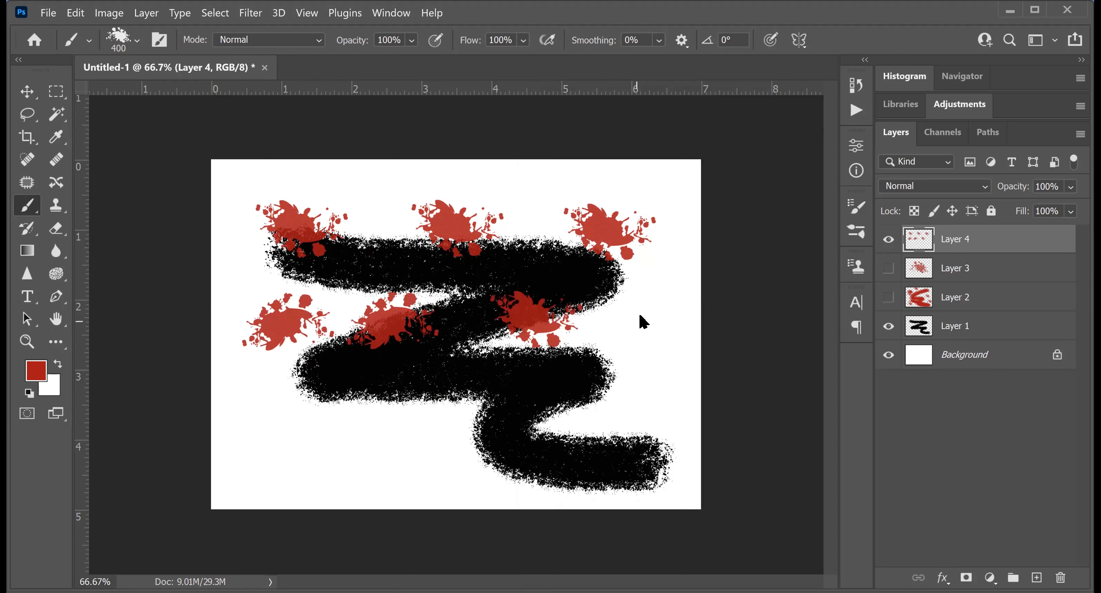
pyautogui.click(647, 329)
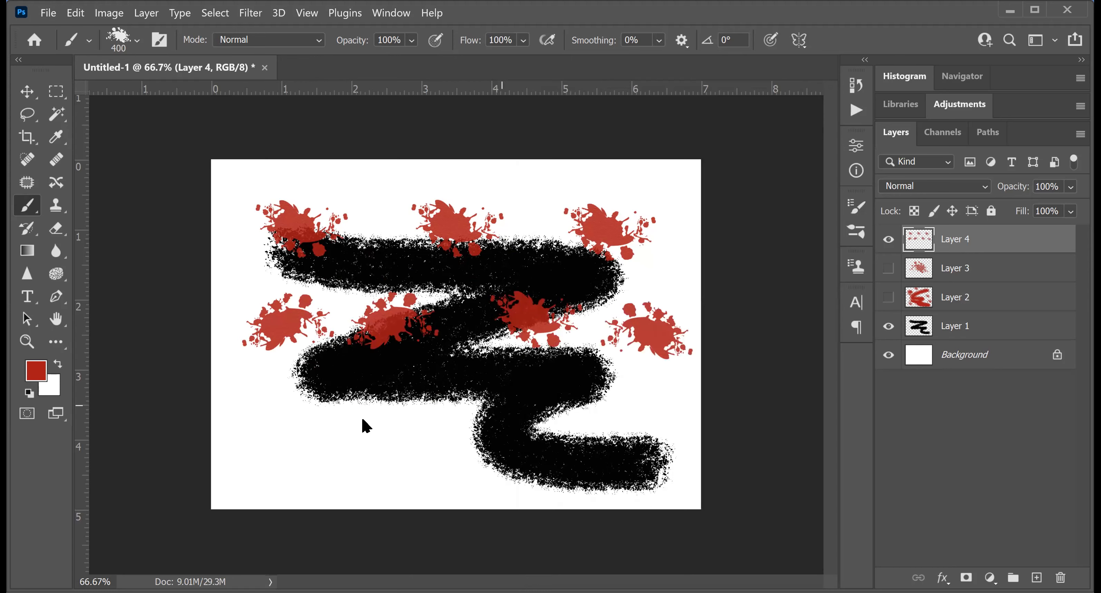
pyautogui.click(282, 455)
pyautogui.click(400, 456)
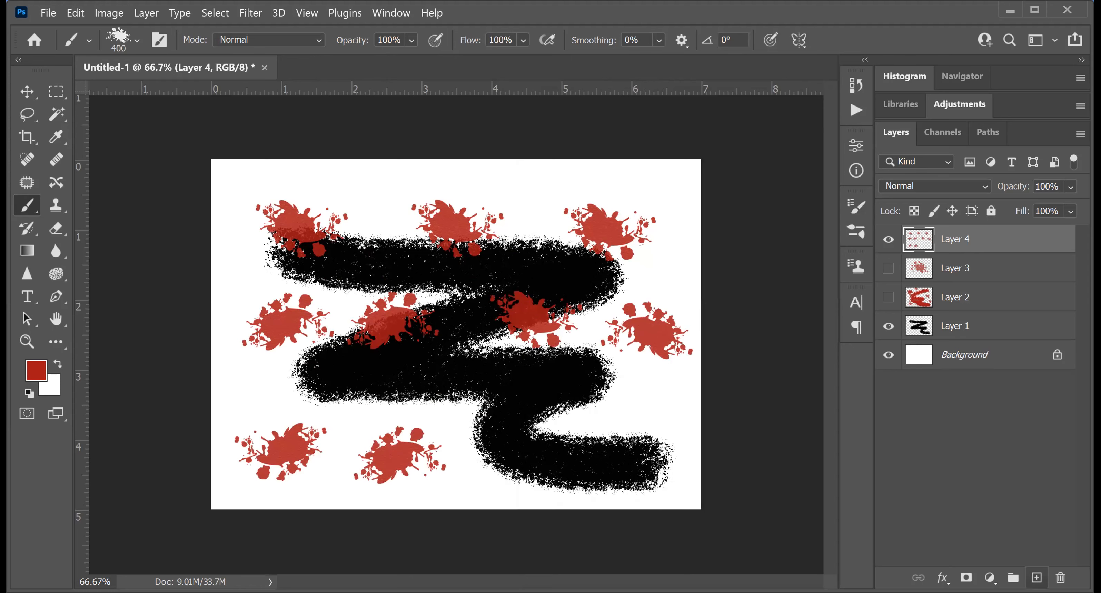
# Add a new layer above Layer 4 and stamp a single red splatter near the canvas's upper centre.
pyautogui.click(1037, 578)
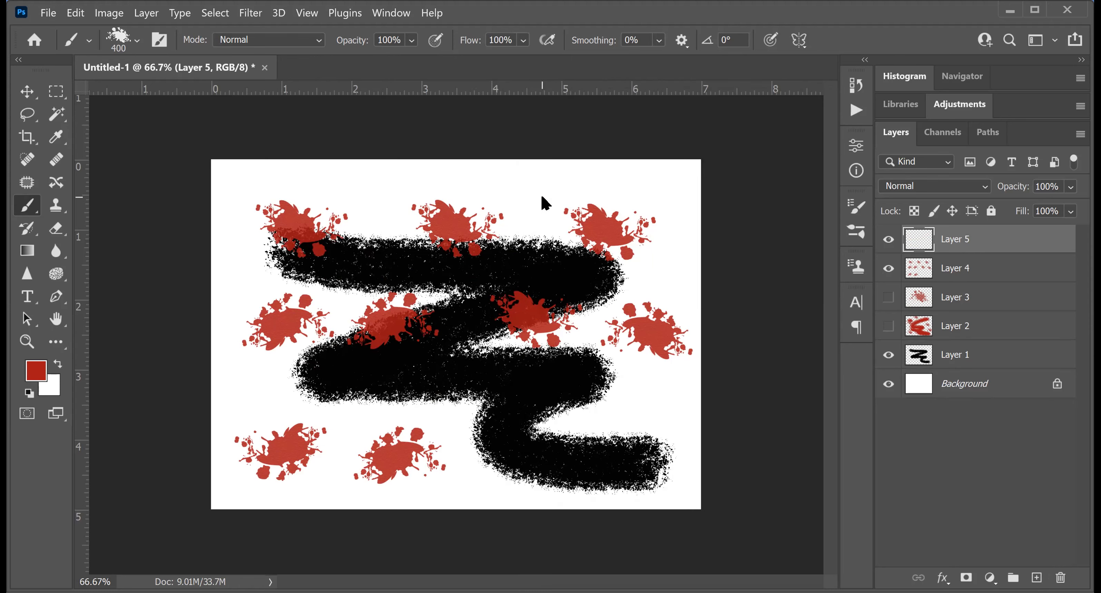
pyautogui.click(524, 204)
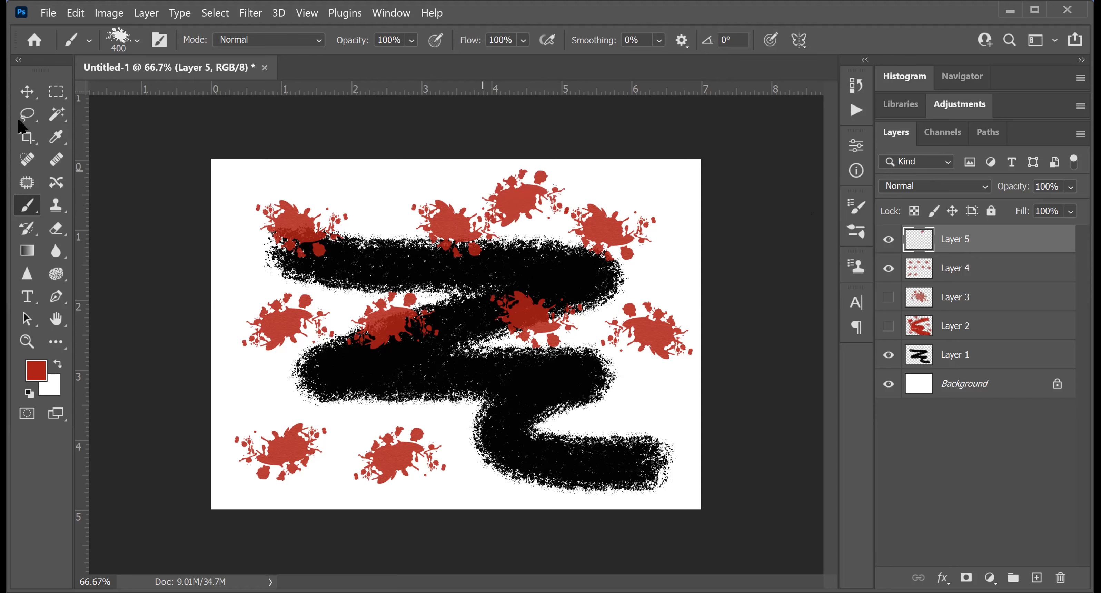
# Free-transform the single splatter on Layer 5: enlarge it, rotate it and move it over the lower-right part of the black stroke.
pyautogui.click(28, 91)
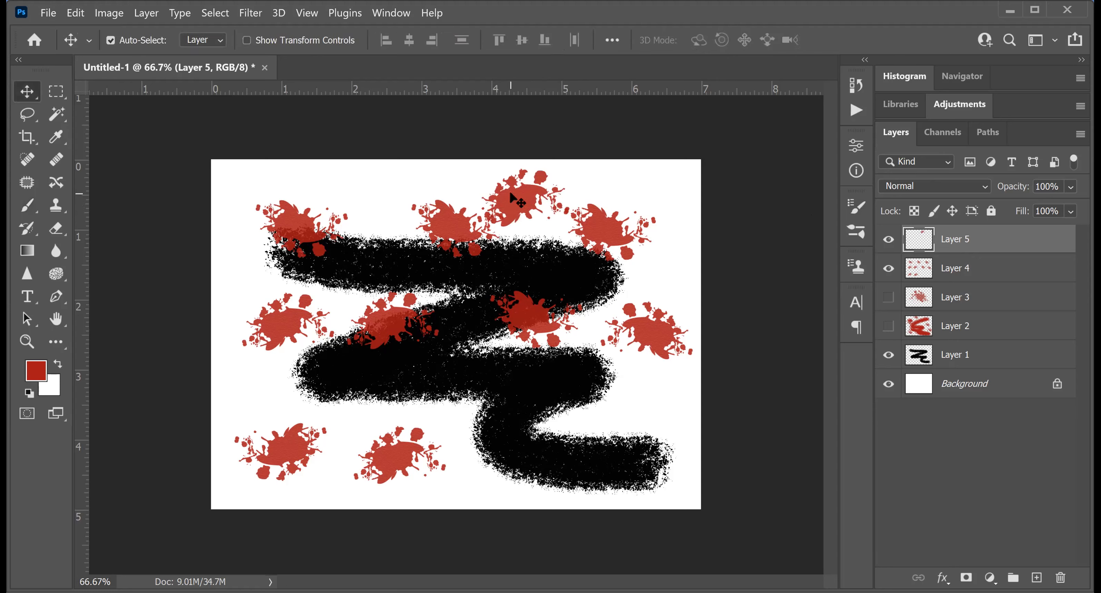
pyautogui.hotkey('ctrl', 't')
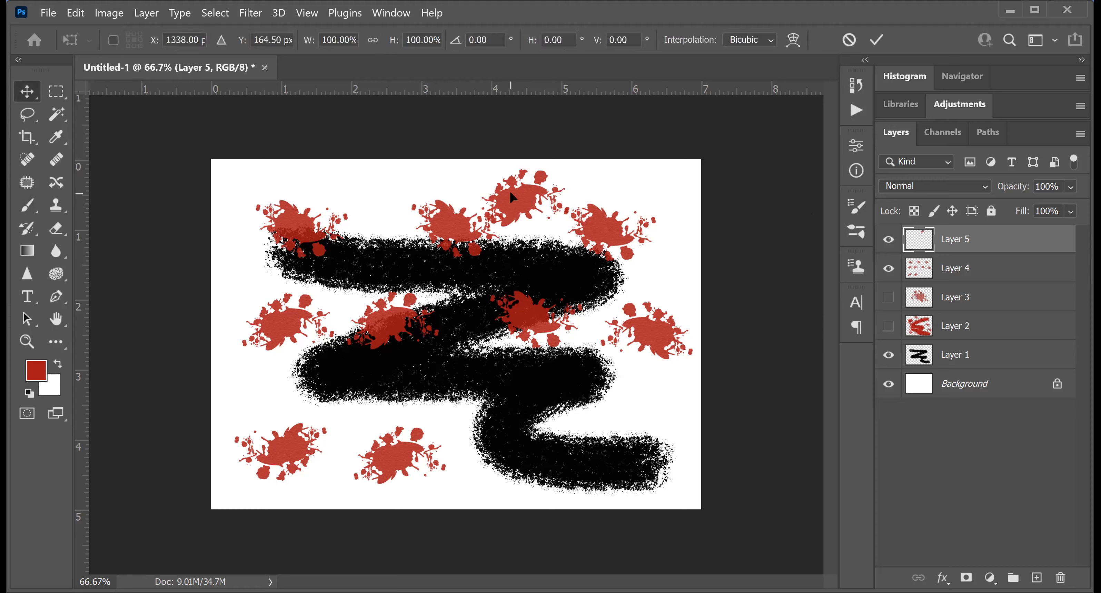
pyautogui.moveTo(598, 162); pyautogui.dragTo(576, 141)
pyautogui.moveTo(492, 243); pyautogui.dragTo(422, 316)
pyautogui.moveTo(521, 233); pyautogui.dragTo(550, 394)
pyautogui.press('Return')
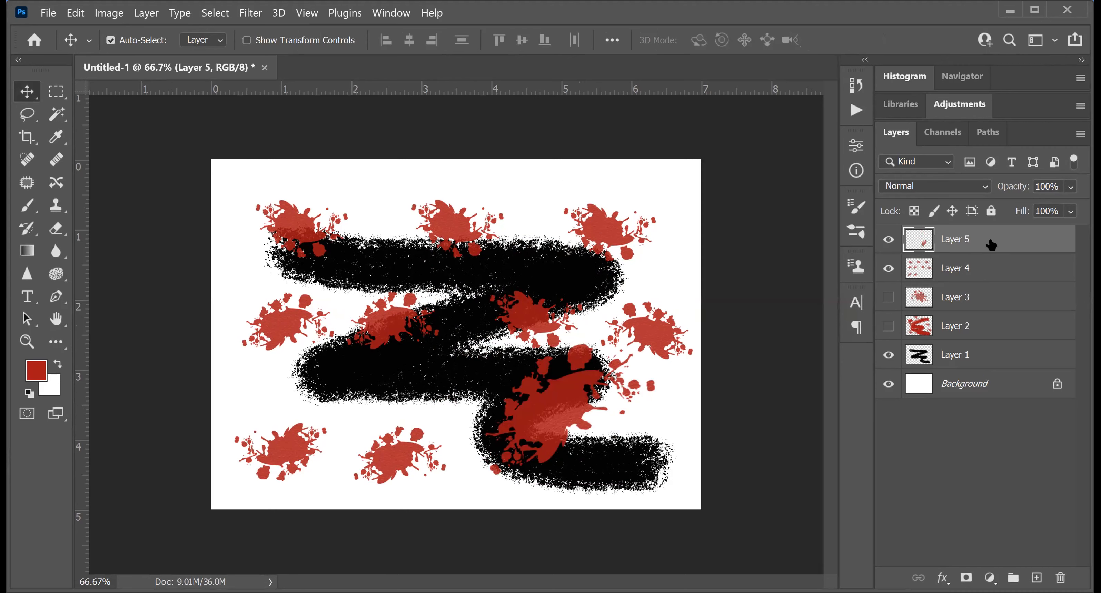
# Hide Layers 5, 4 and 1 and add a new empty layer directly above Layer 4.
pyautogui.moveTo(1006, 193); pyautogui.dragTo(1036, 197)
pyautogui.click(967, 269)
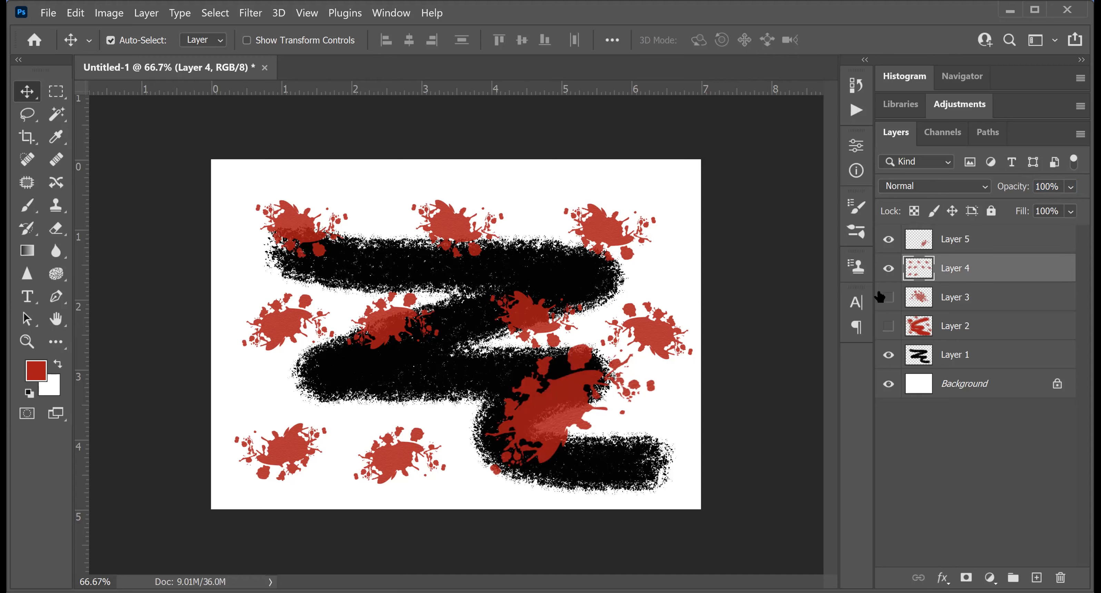
pyautogui.click(889, 268)
pyautogui.click(889, 240)
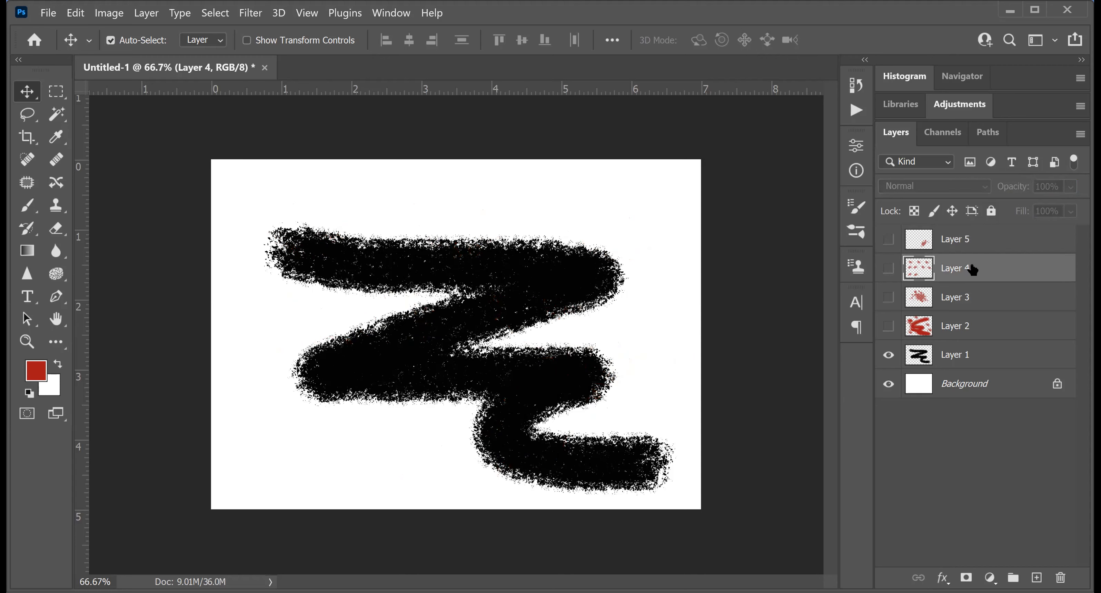
pyautogui.click(1037, 579)
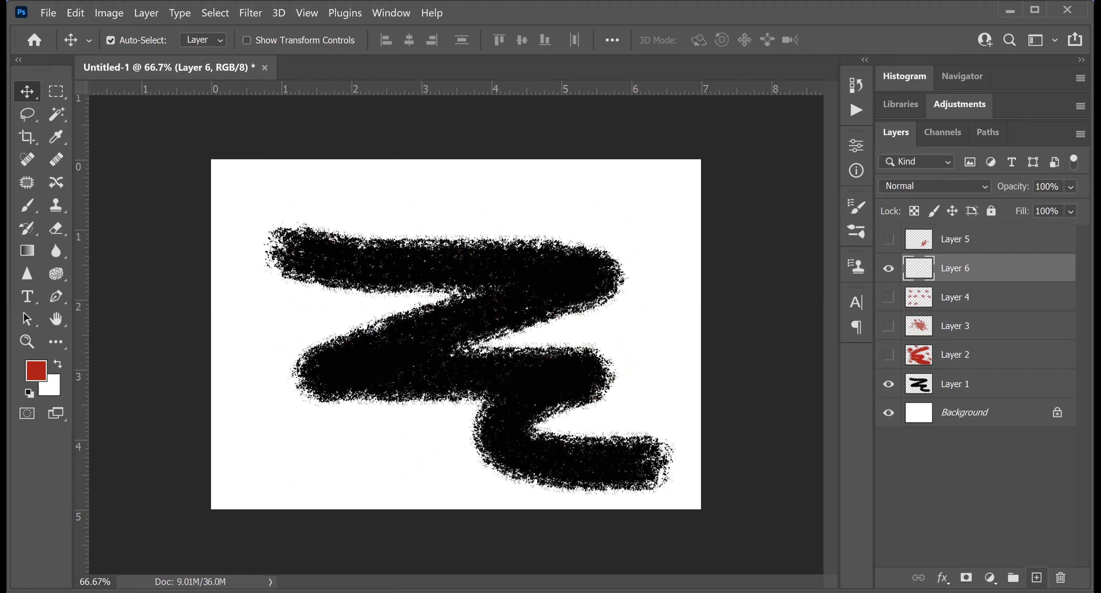
pyautogui.click(889, 385)
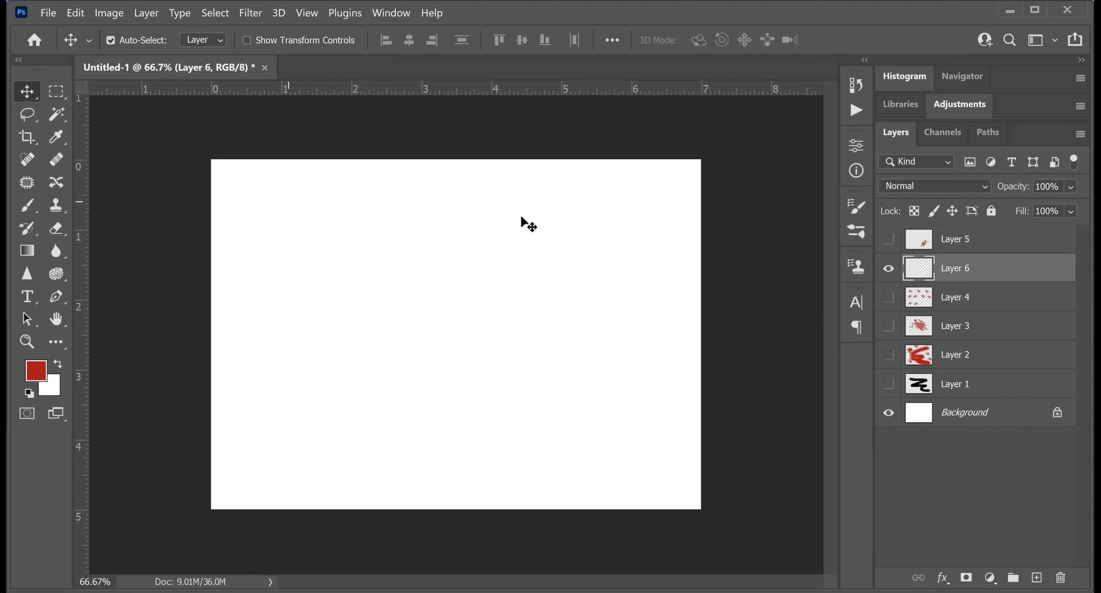
# With the Brush tool active, import the AFX-Insects018 brush set from the brushes for students folder.
pyautogui.click(25, 208)
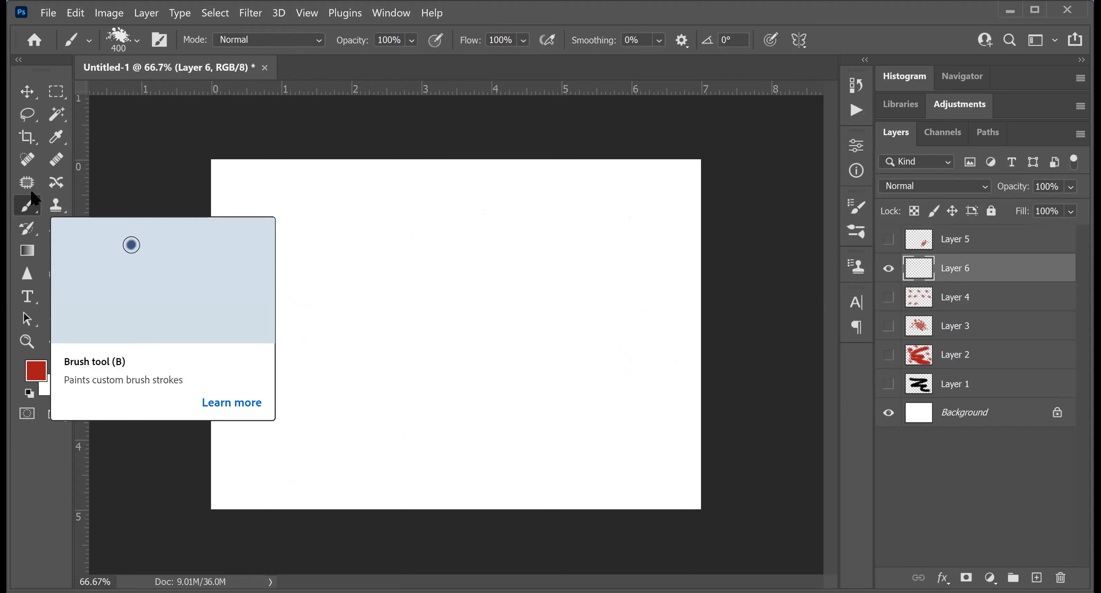
pyautogui.click(136, 42)
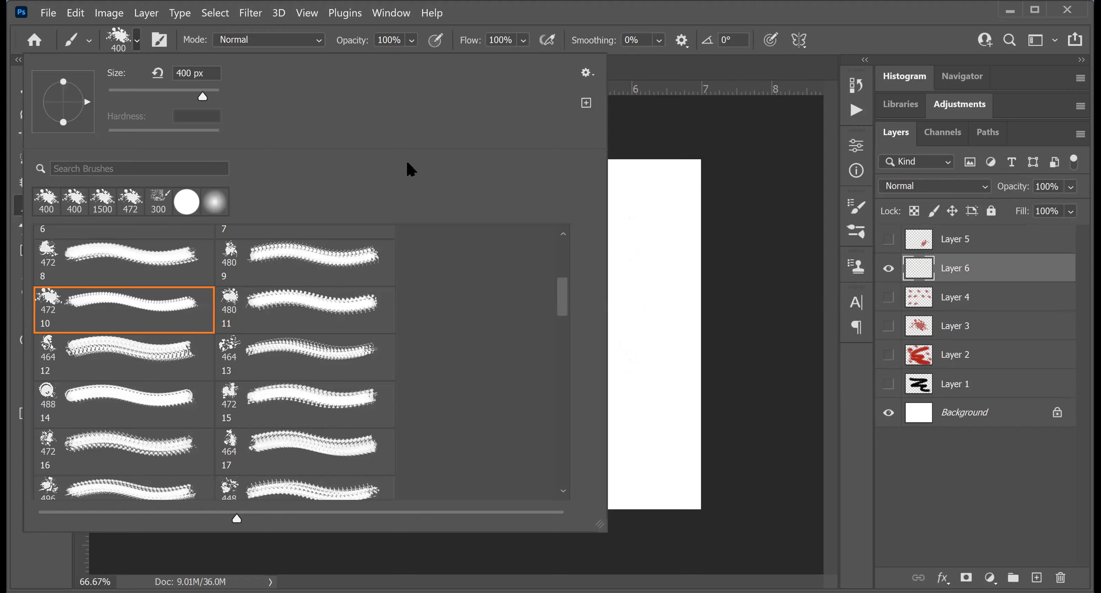
pyautogui.click(586, 73)
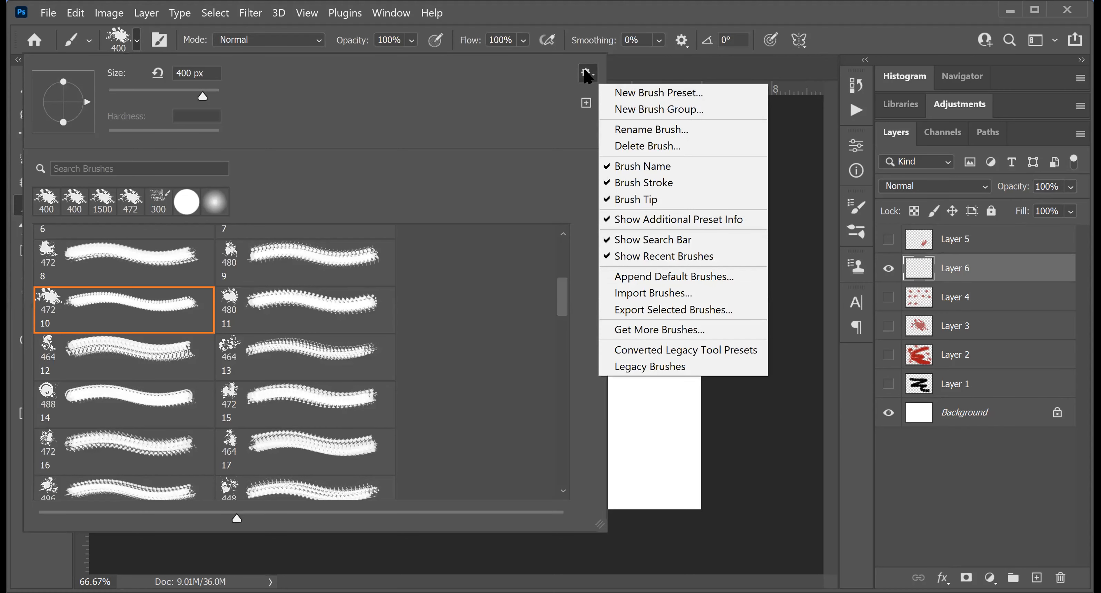
pyautogui.click(712, 294)
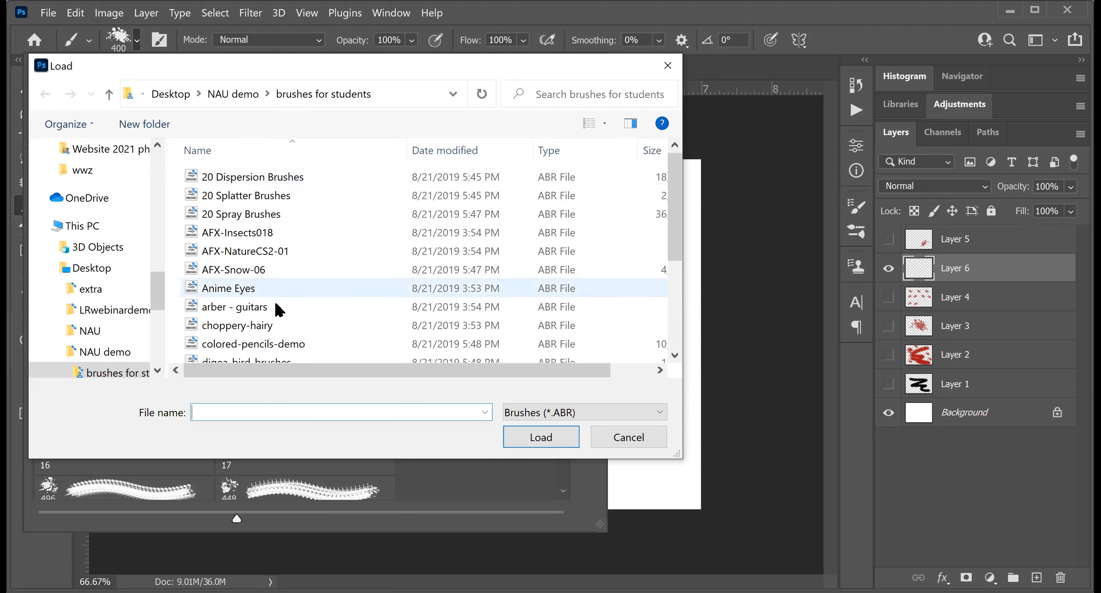
pyautogui.click(243, 236)
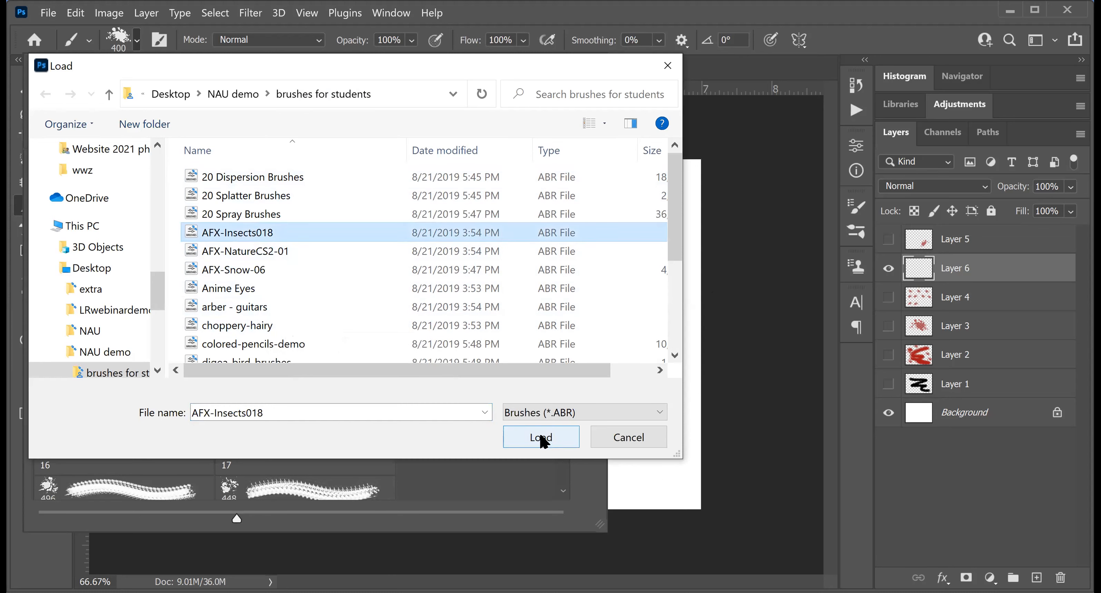
pyautogui.click(542, 440)
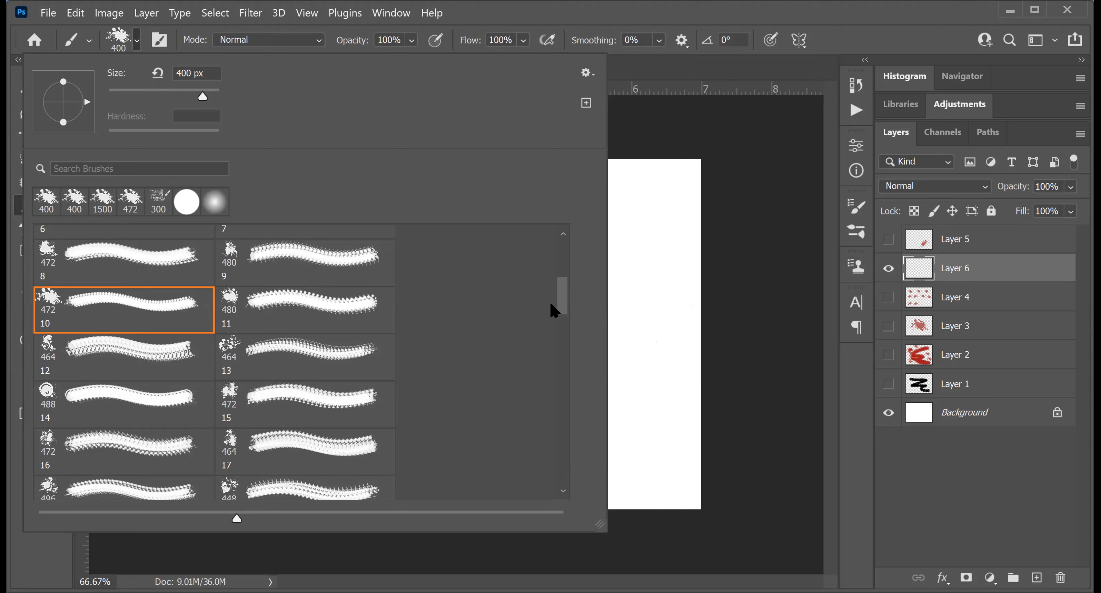
# Expand the AFX-Insects018 brush group and choose its bugz026 (1).JPG insect brush.
pyautogui.moveTo(561, 298); pyautogui.dragTo(574, 493)
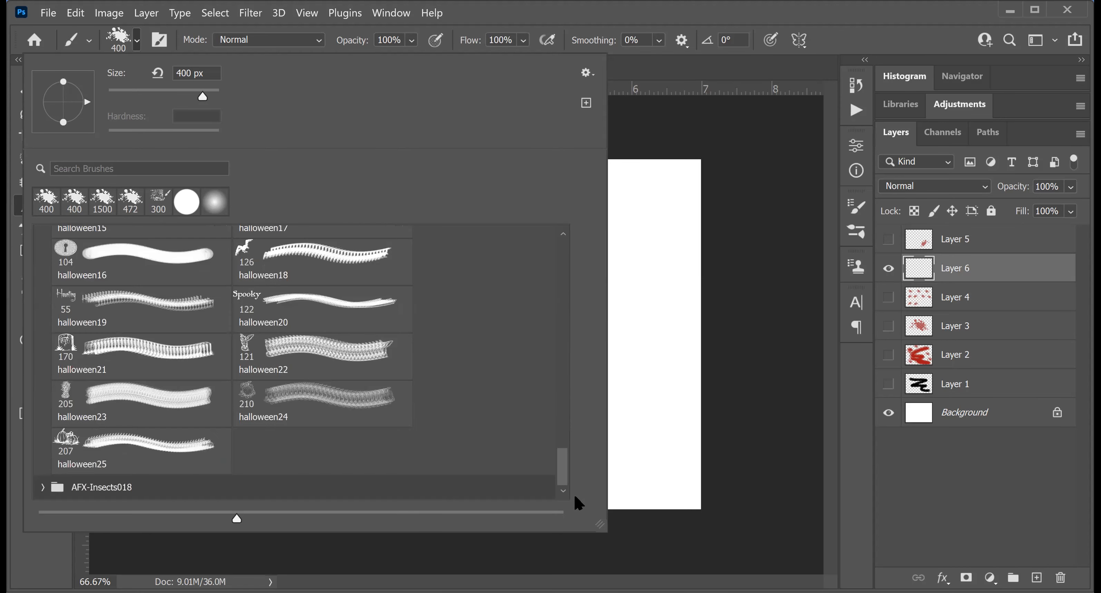
pyautogui.click(42, 488)
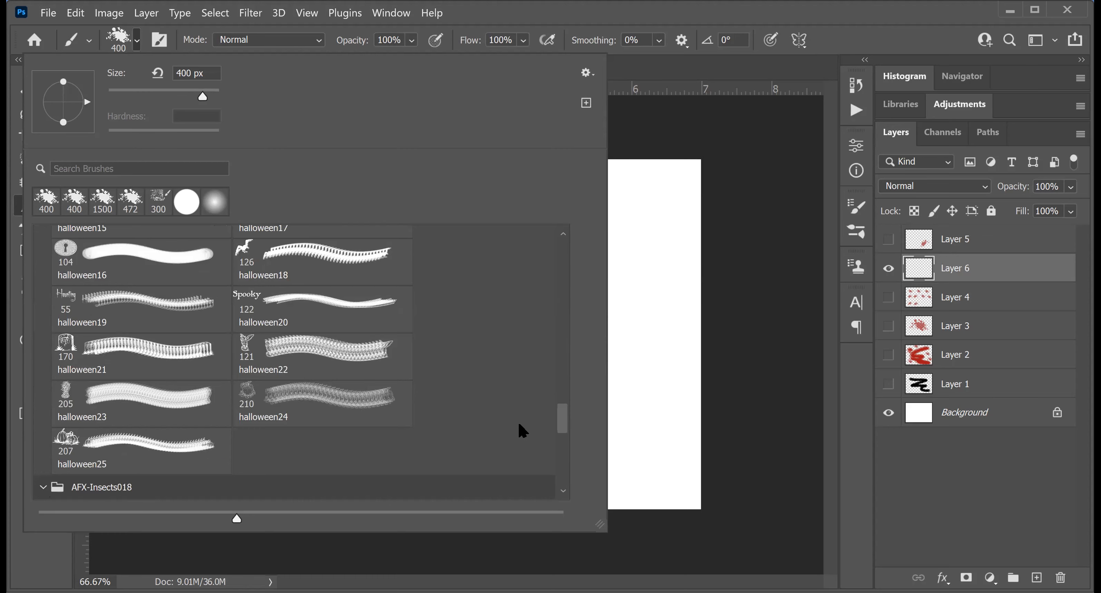
pyautogui.moveTo(558, 417); pyautogui.dragTo(570, 484)
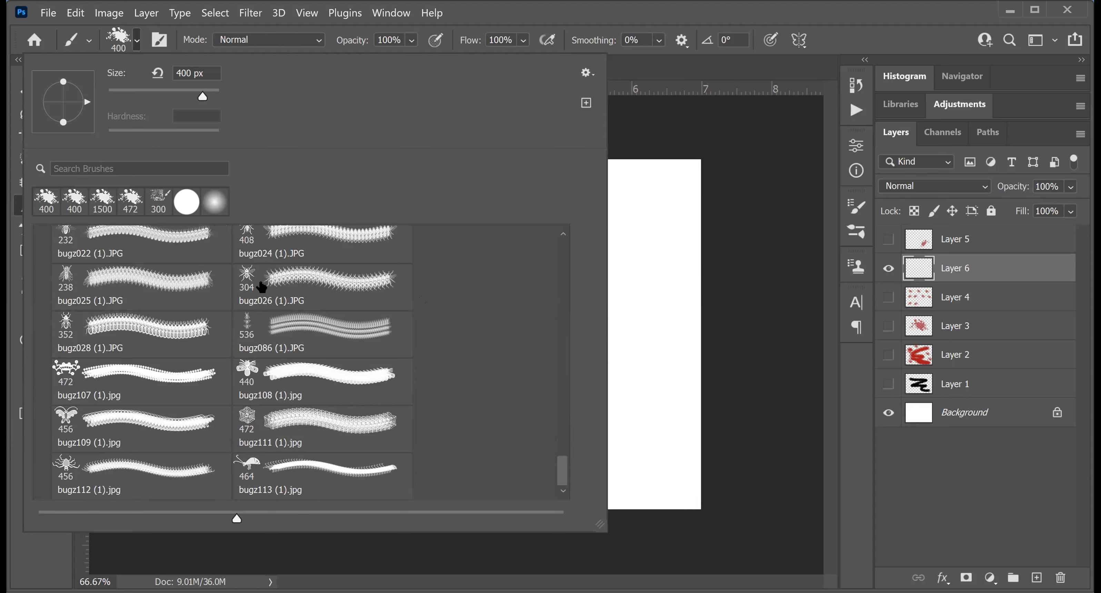
pyautogui.click(298, 280)
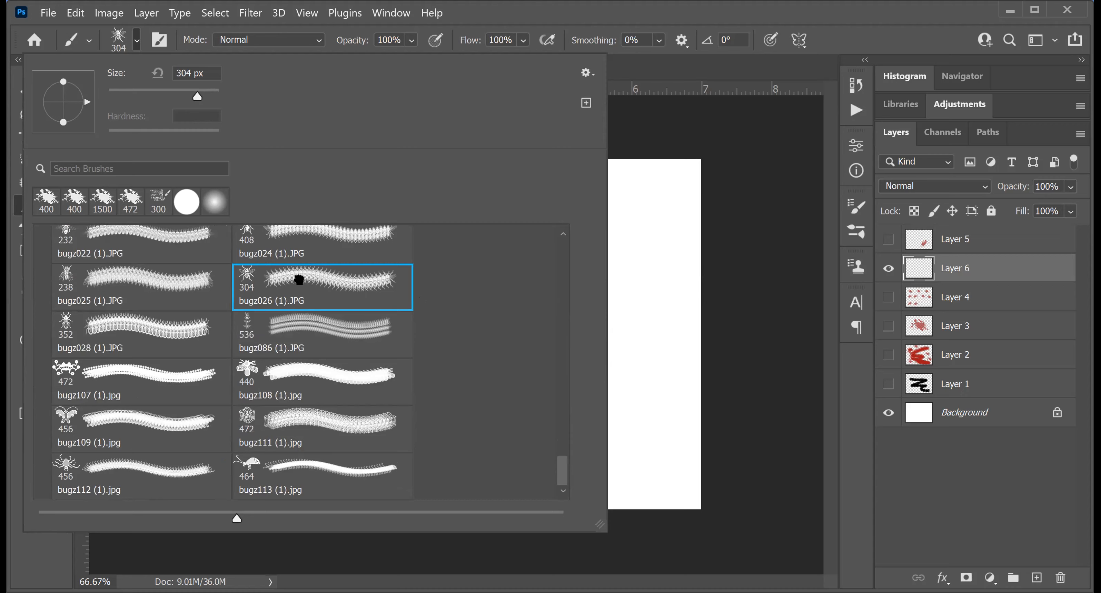
pyautogui.press('Return')
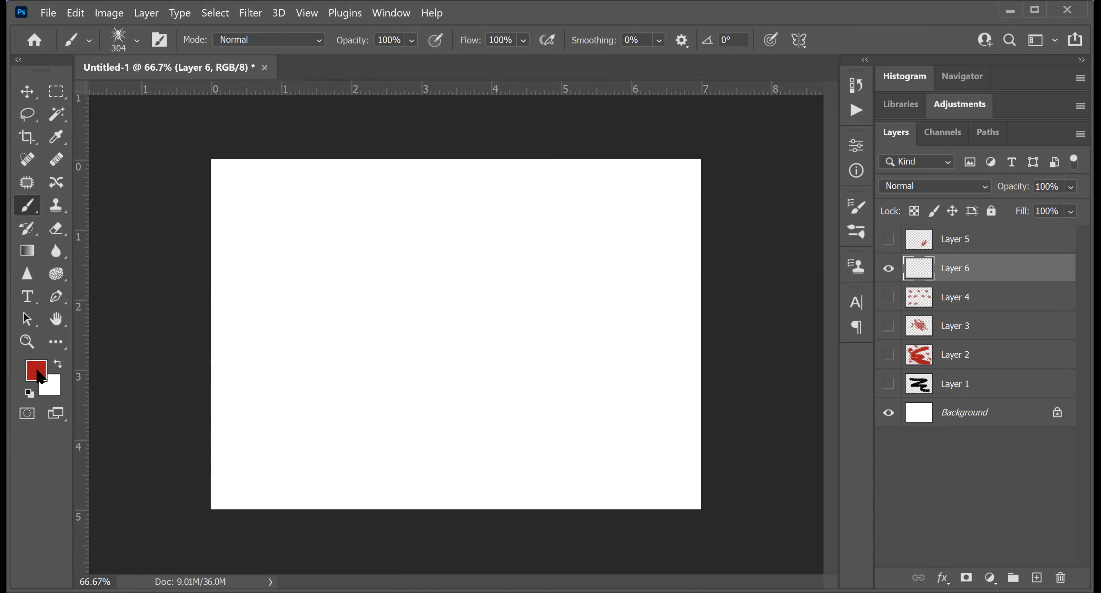
# Set the foreground colour to the blue 3d32d0.
pyautogui.click(37, 372)
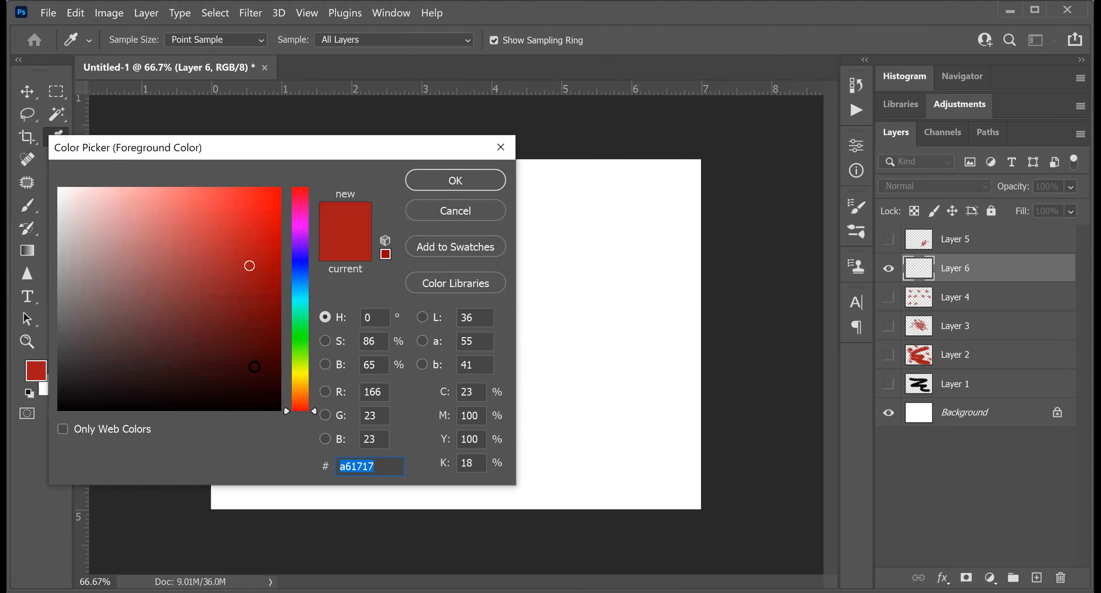
pyautogui.click(301, 260)
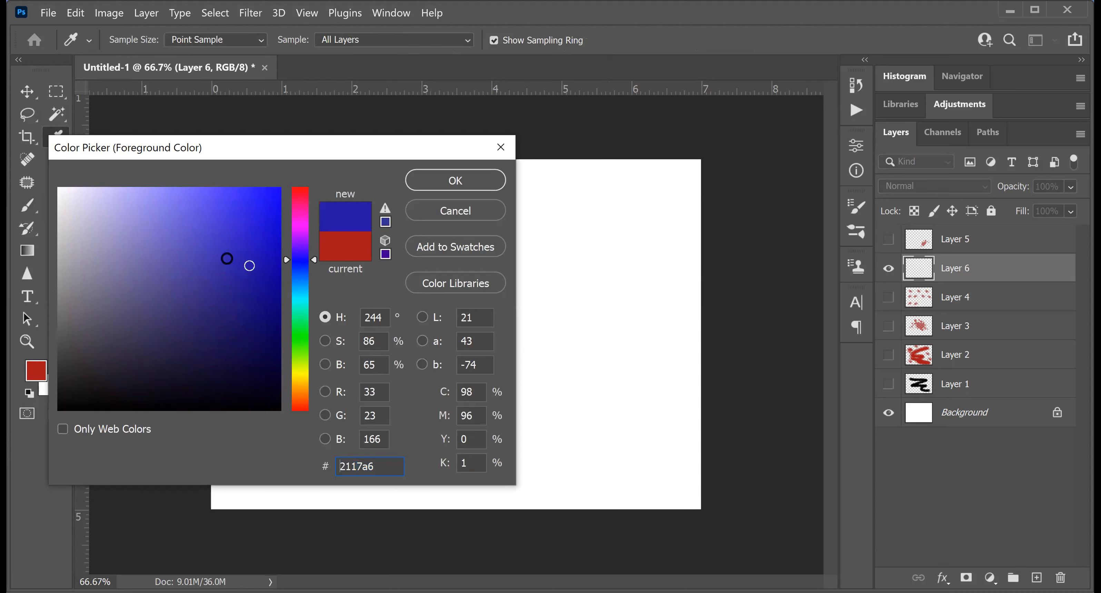
pyautogui.click(228, 229)
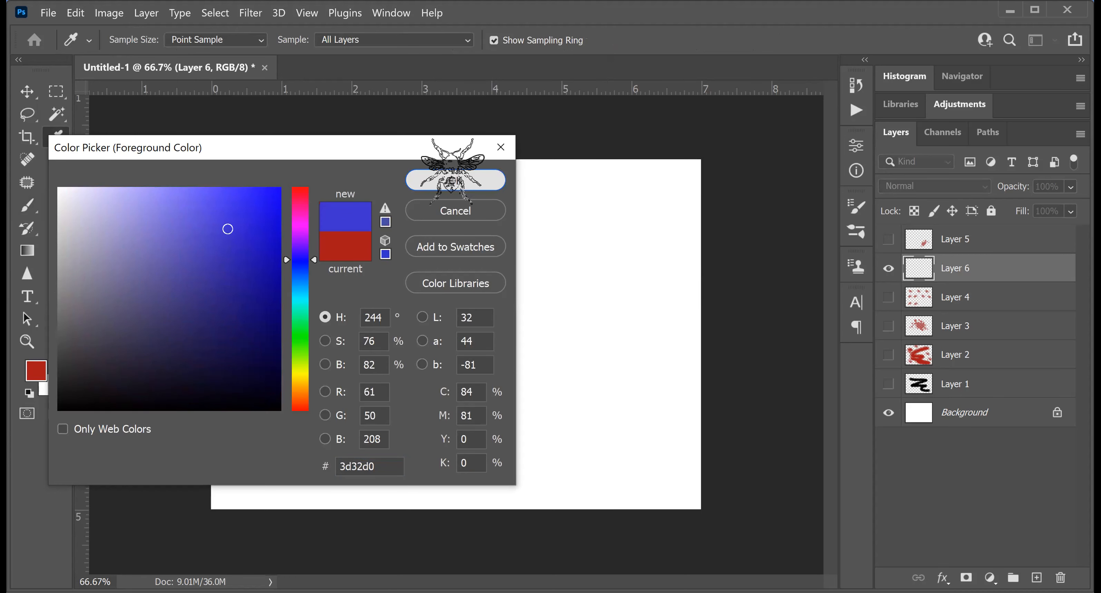
pyautogui.press('Return')
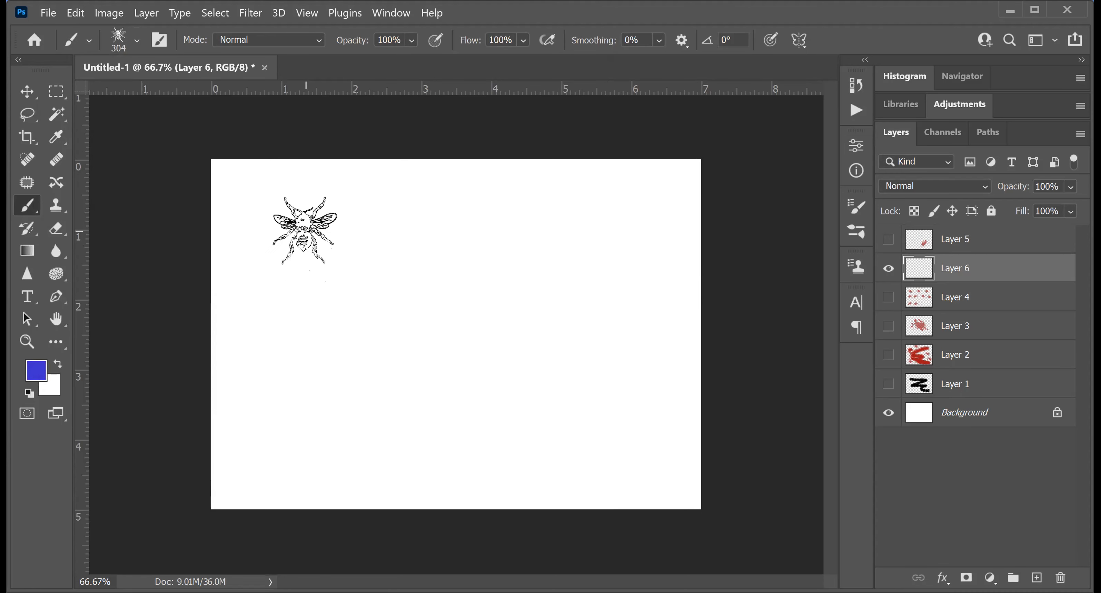
# Enlarge the insect brush to 900 px and stamp one blue insect on the left half of the canvas on Layer 6.
pyautogui.press(']')
pyautogui.press(']')
pyautogui.press(']')
pyautogui.press(']')
pyautogui.press(']')
pyautogui.press(']')
pyautogui.click(338, 296)
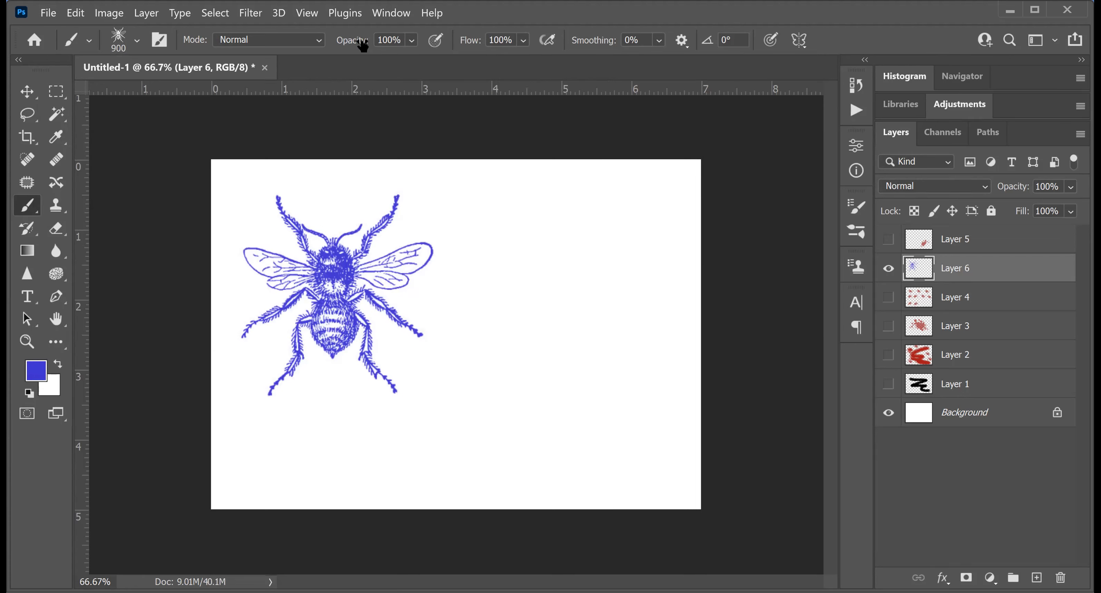
# Reduce the brush opacity to 48% and stamp a second insect on the right half of the canvas.
pyautogui.moveTo(356, 44); pyautogui.dragTo(310, 55)
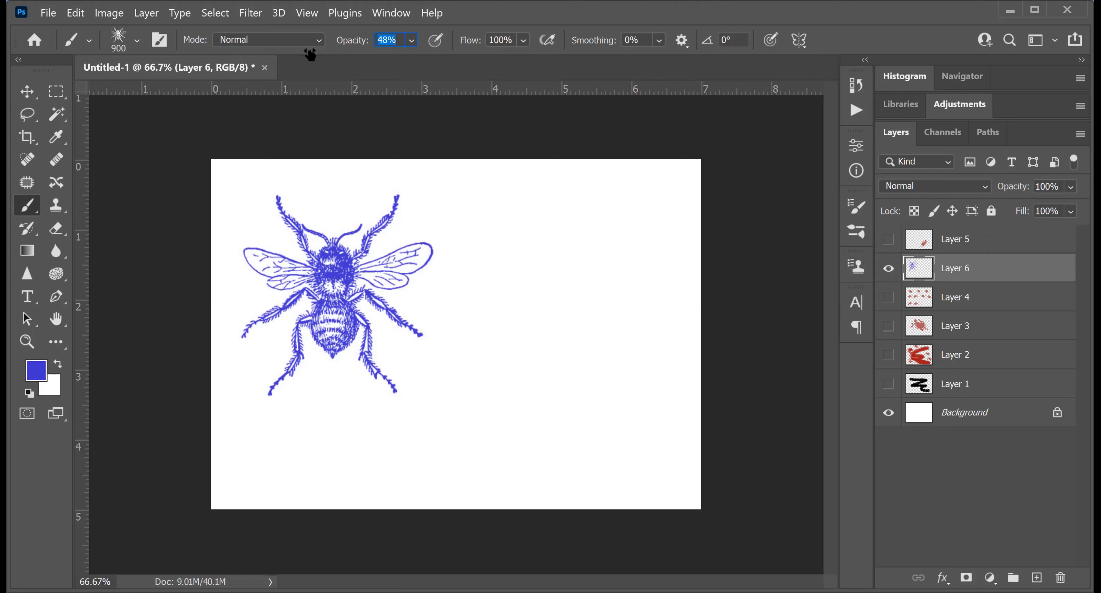
pyautogui.click(557, 301)
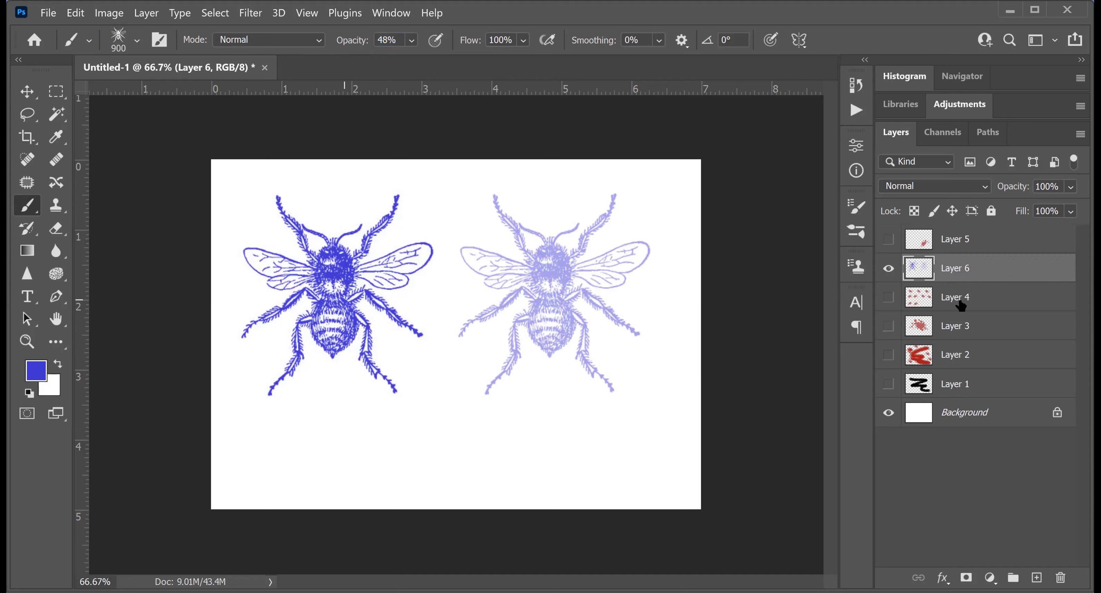
# Hide Layer 6 and add a new empty layer directly above it.
pyautogui.moveTo(1020, 188)
pyautogui.mouseDown()
pyautogui.moveTo(973, 189)
pyautogui.moveTo(1027, 190)
pyautogui.mouseUp()
pyautogui.click(889, 269)
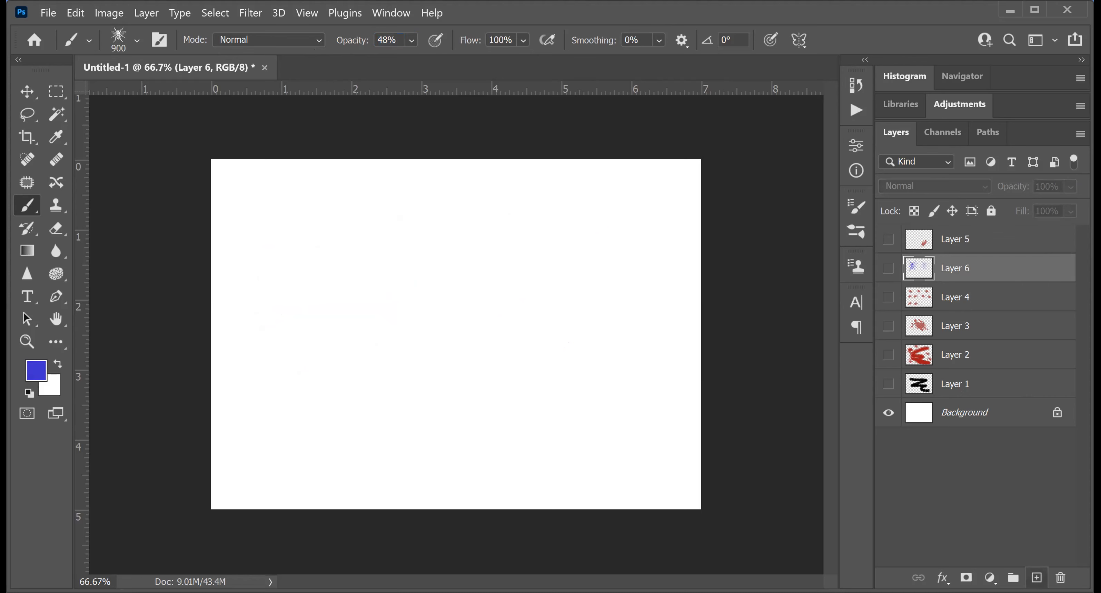
pyautogui.click(1037, 578)
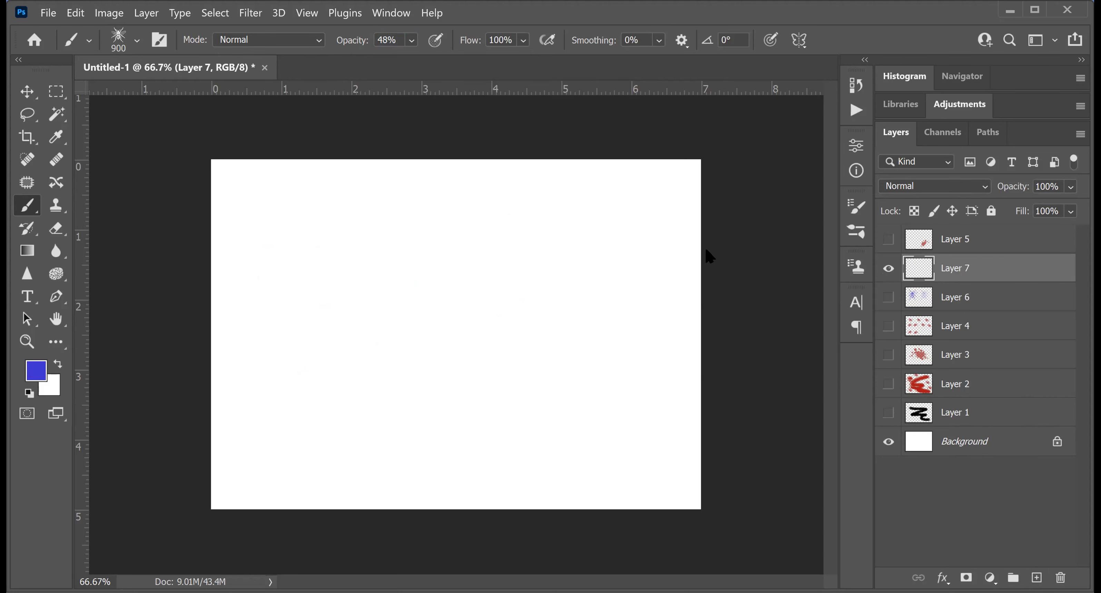
# Import the digea_bird_brushes set from the brushes for students folder.
pyautogui.click(135, 37)
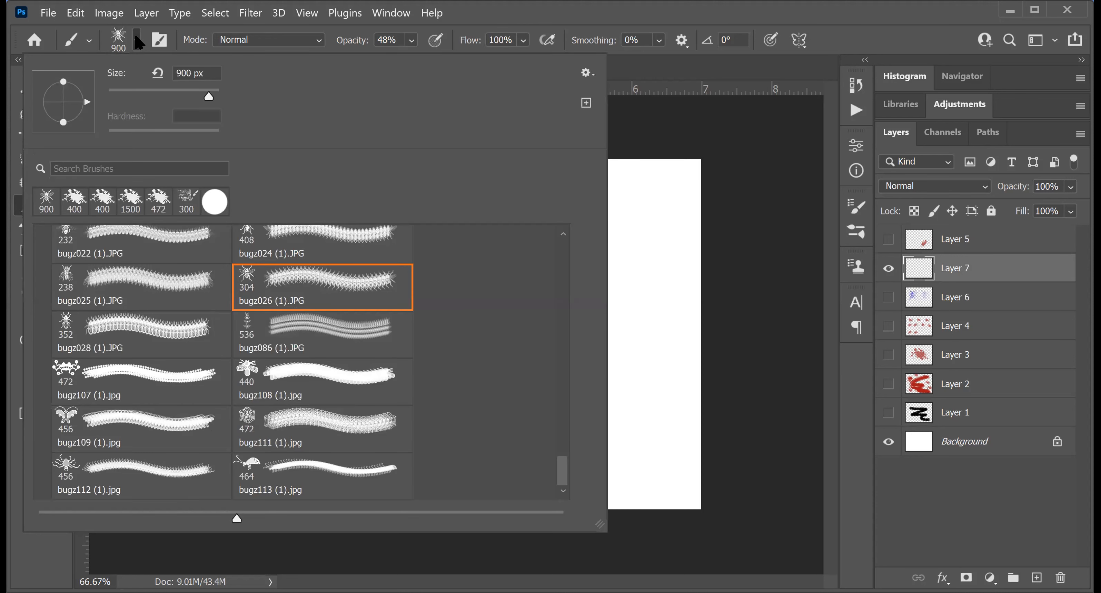
pyautogui.click(587, 74)
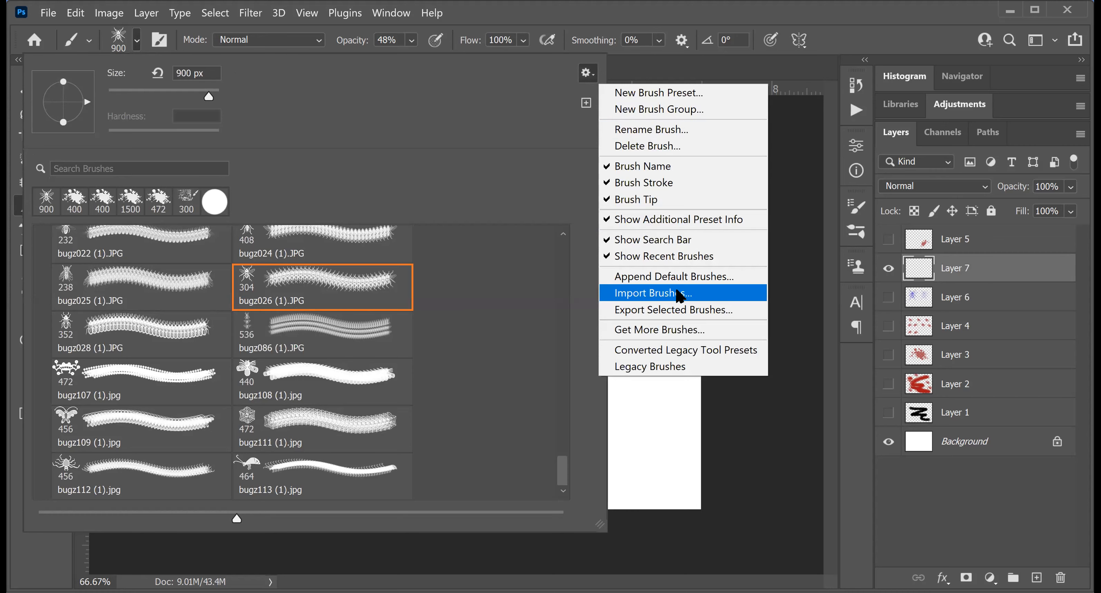
pyautogui.click(719, 294)
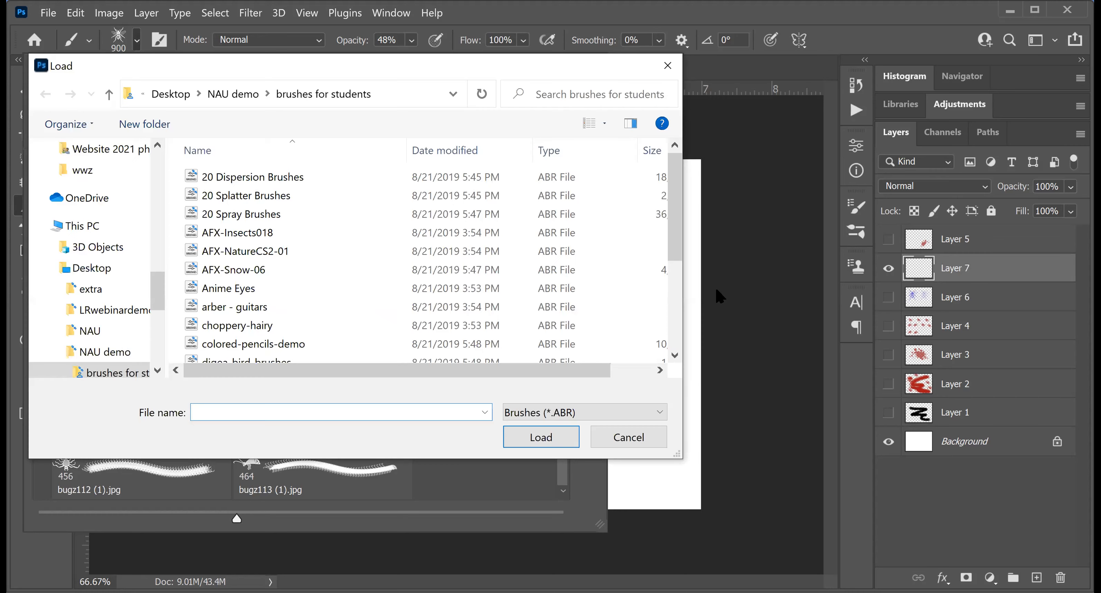
pyautogui.scroll(-1, 323, 305)
pyautogui.scroll(-1, 324, 305)
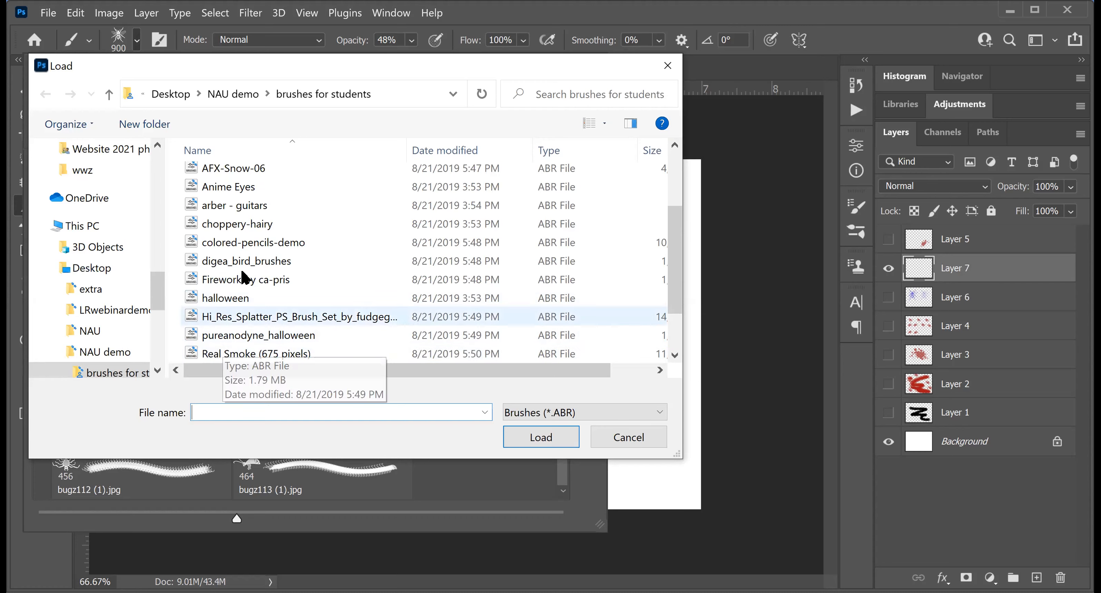
pyautogui.click(230, 258)
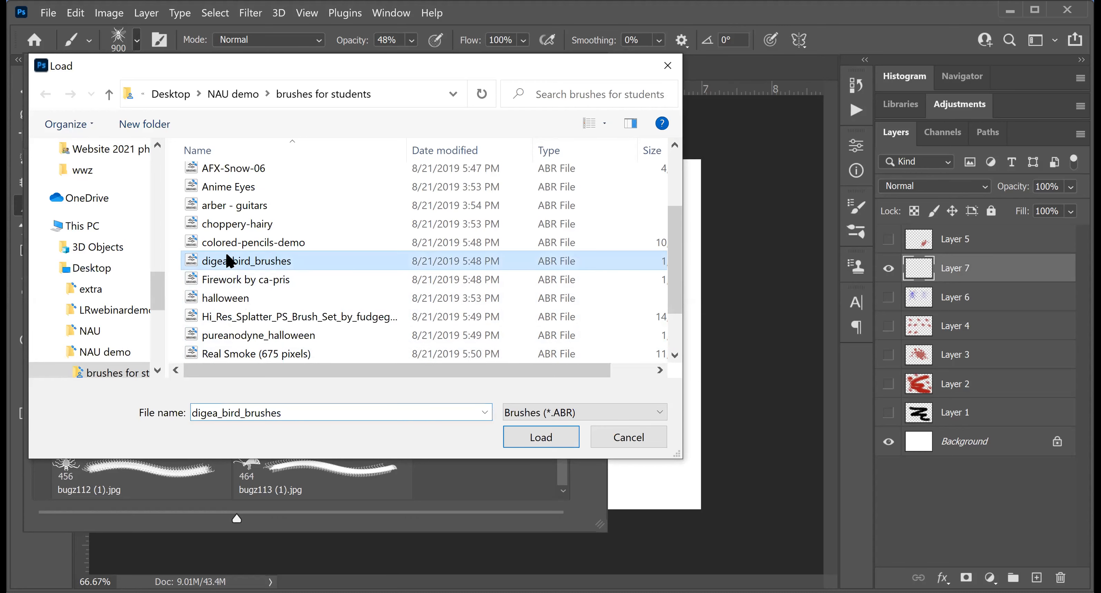
pyautogui.click(537, 440)
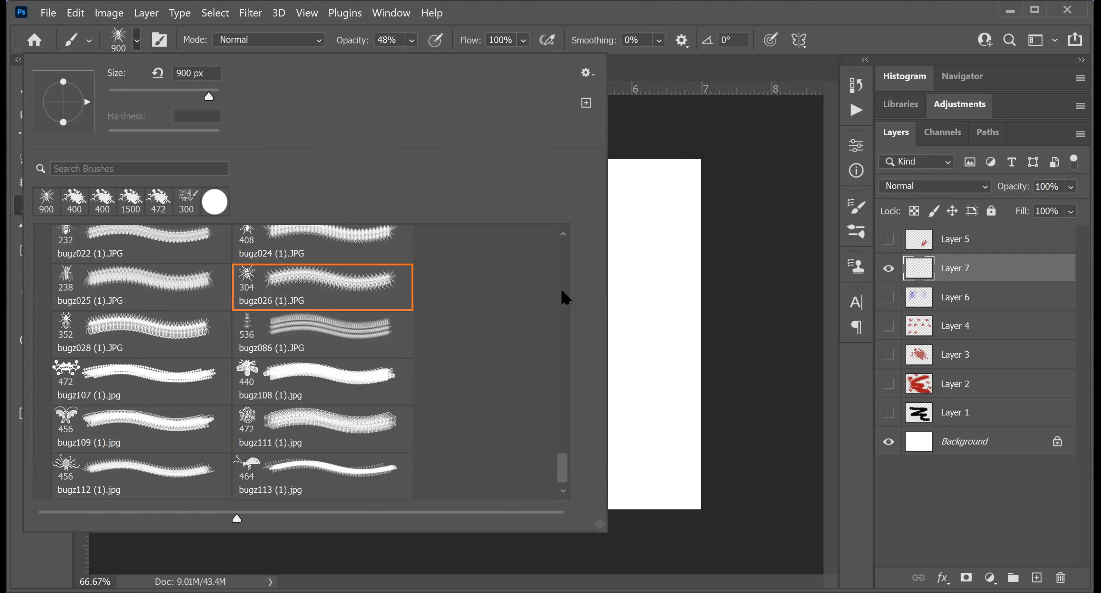
# Expand the digea_bird_brushes group and choose its birds in flight brush.
pyautogui.moveTo(561, 472); pyautogui.dragTo(563, 490)
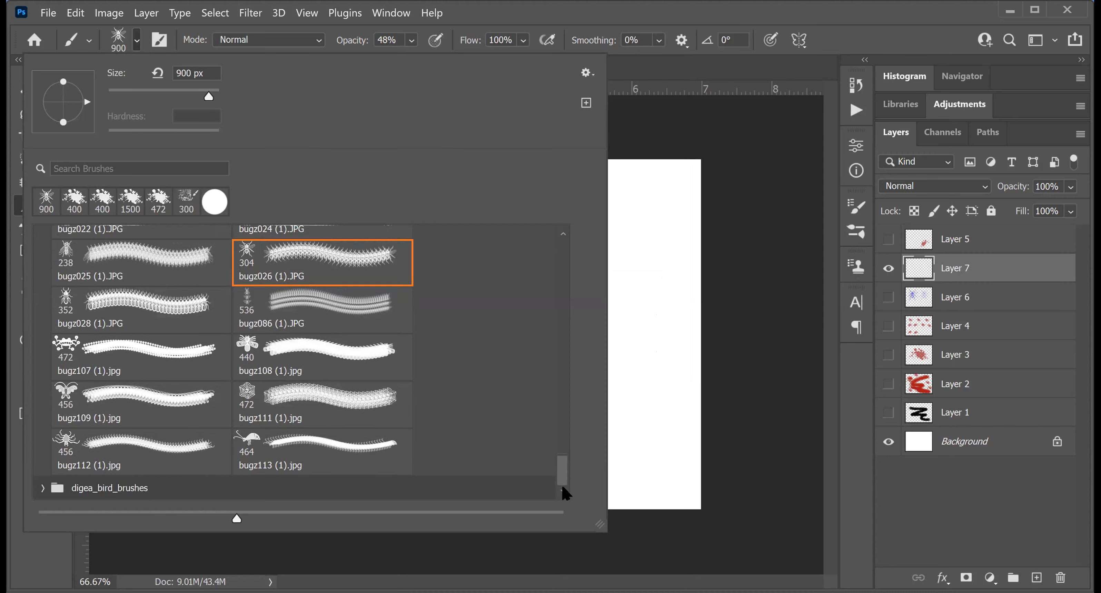
pyautogui.click(40, 487)
pyautogui.scroll(-3, 221, 423)
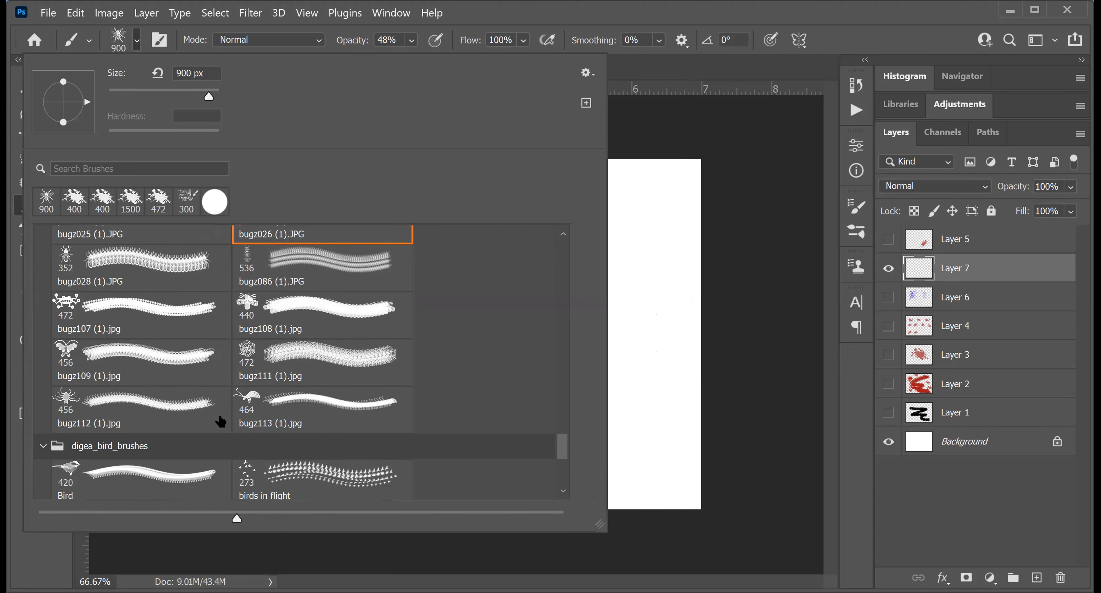
pyautogui.scroll(-4, 221, 422)
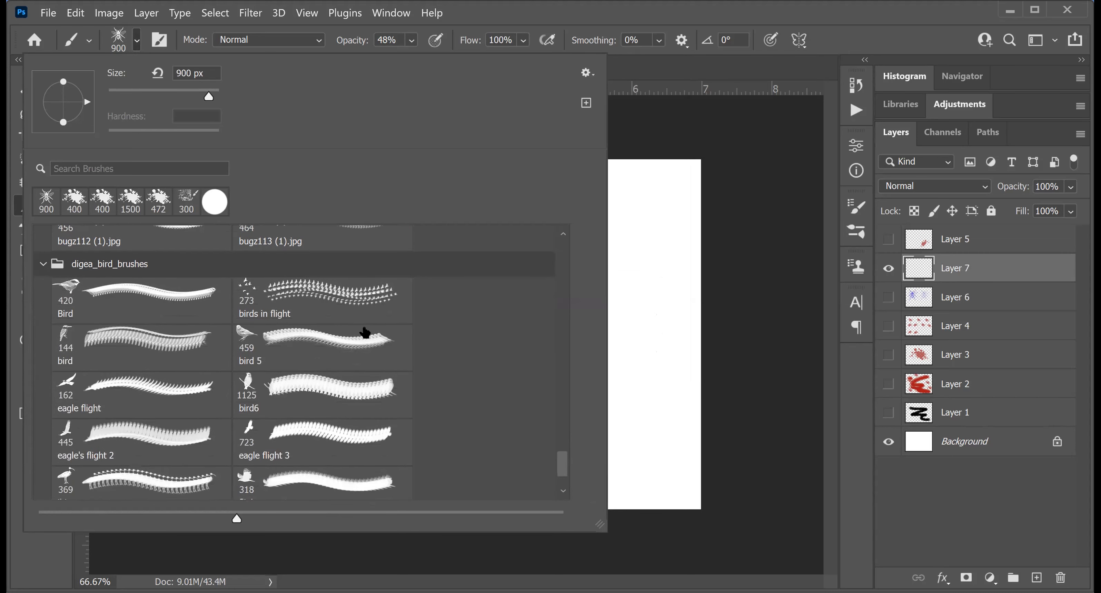
pyautogui.click(281, 275)
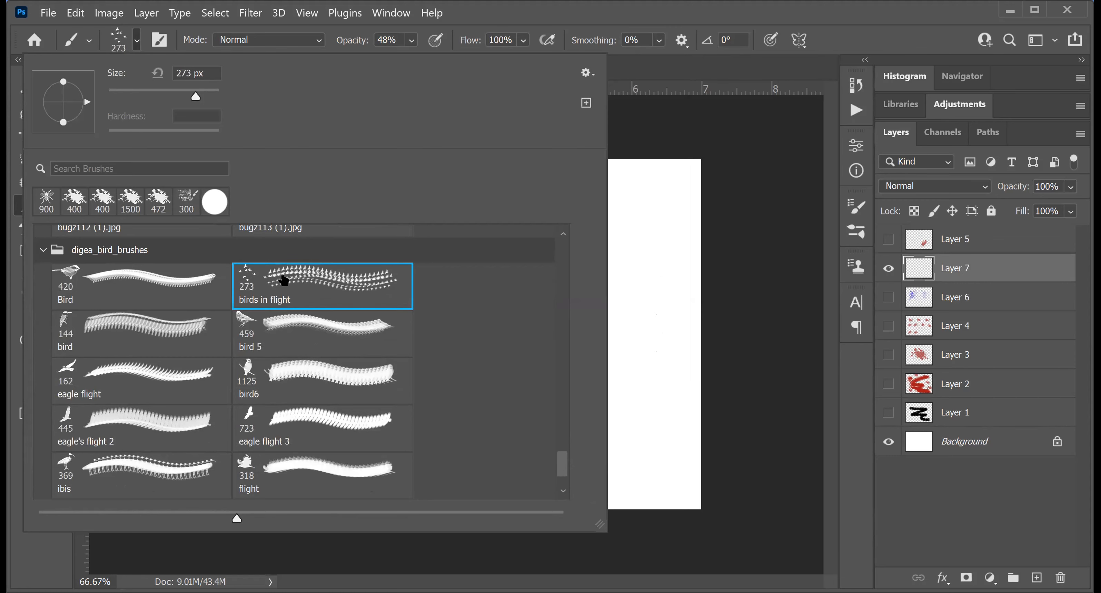
pyautogui.doubleClick(281, 276)
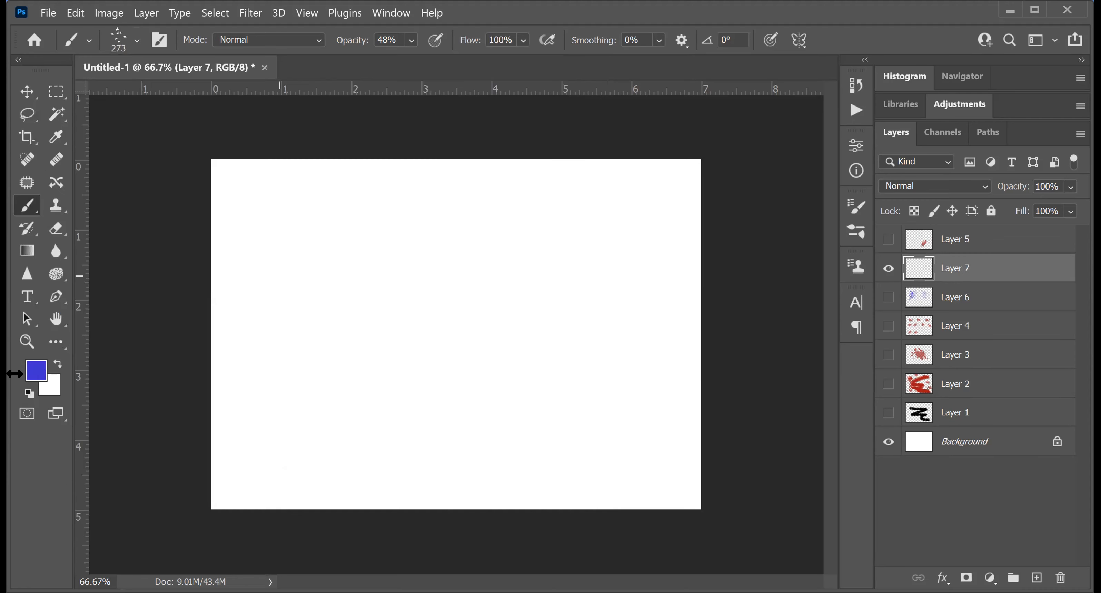
# Change the foreground colour to a very dark, nearly black blue.
pyautogui.click(39, 368)
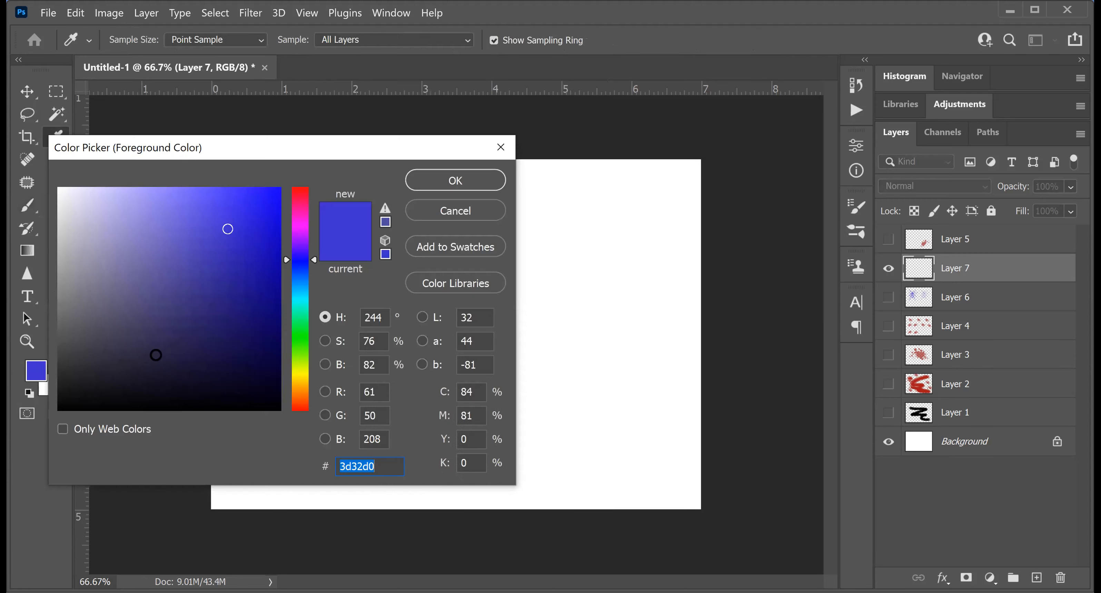
pyautogui.click(158, 390)
pyautogui.click(473, 179)
# Enlarge the bird brush to 700 px and stamp three flocks on Layer 7: upper left, upper right and lower centre of the canvas.
pyautogui.press(']')
pyautogui.press(']')
pyautogui.press(']')
pyautogui.press(']')
pyautogui.press(']')
pyautogui.click(334, 283)
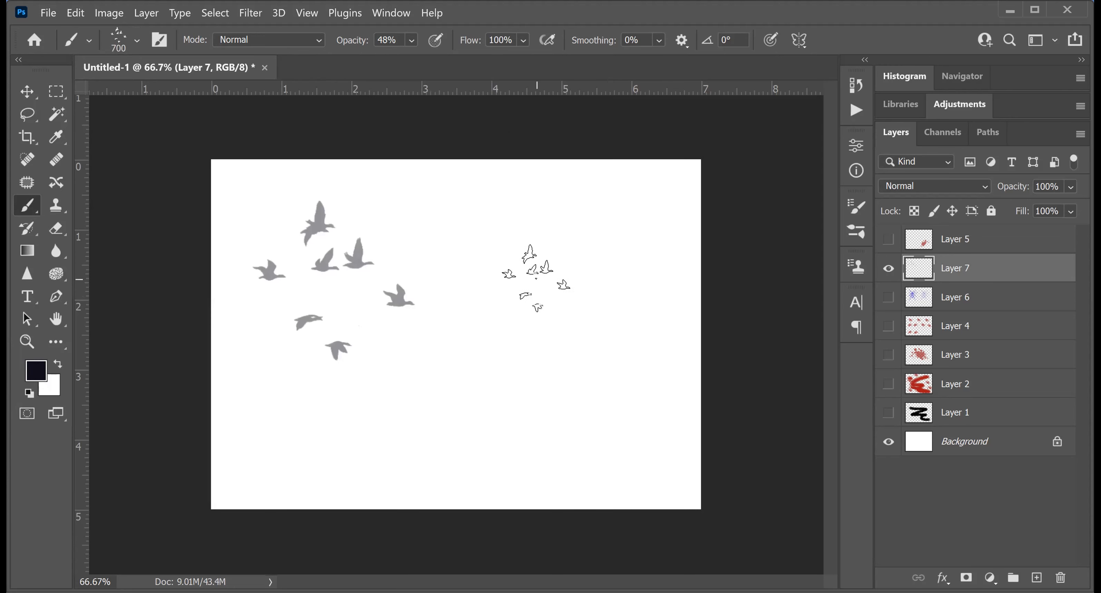
pyautogui.click(535, 281)
pyautogui.click(449, 387)
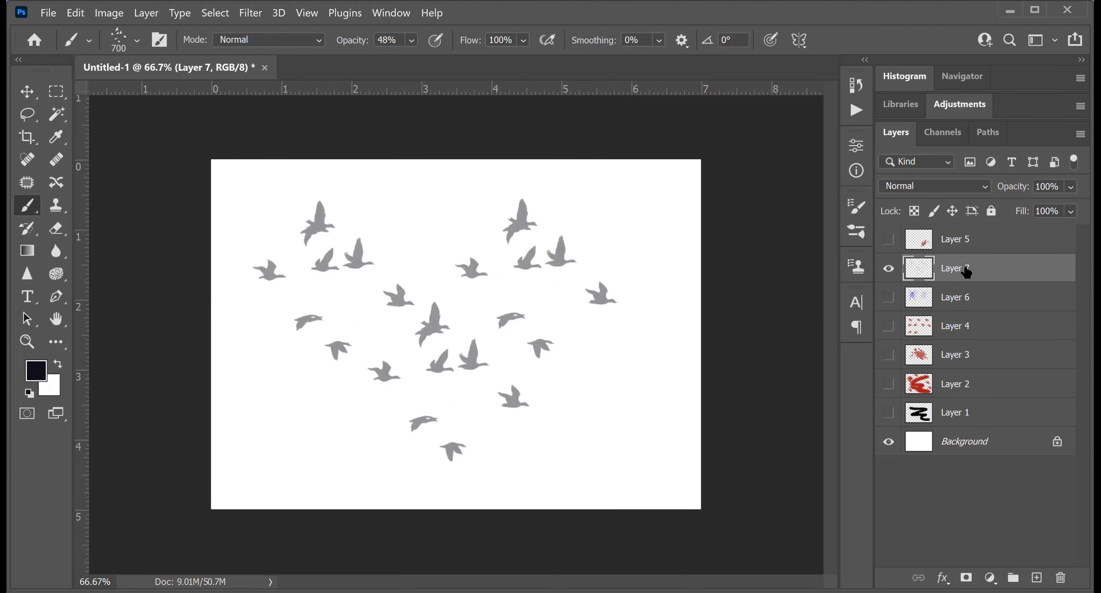
# Turn on the visibility of Layers 4, 5 and 1 and keep the bird flocks on Layer 7 shown with them.
pyautogui.click(888, 269)
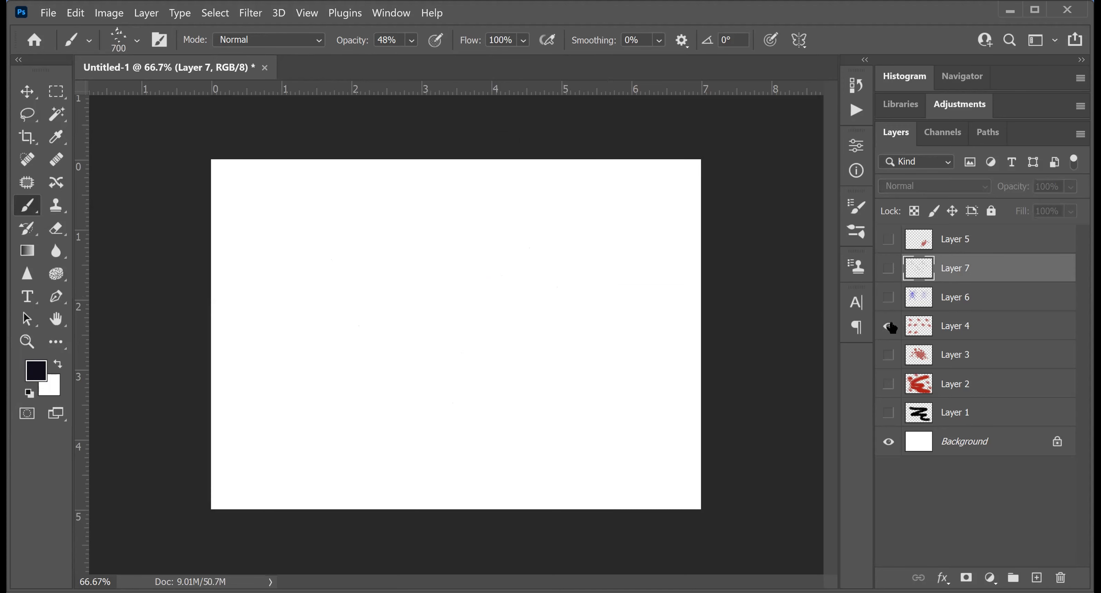
pyautogui.click(889, 326)
pyautogui.click(889, 268)
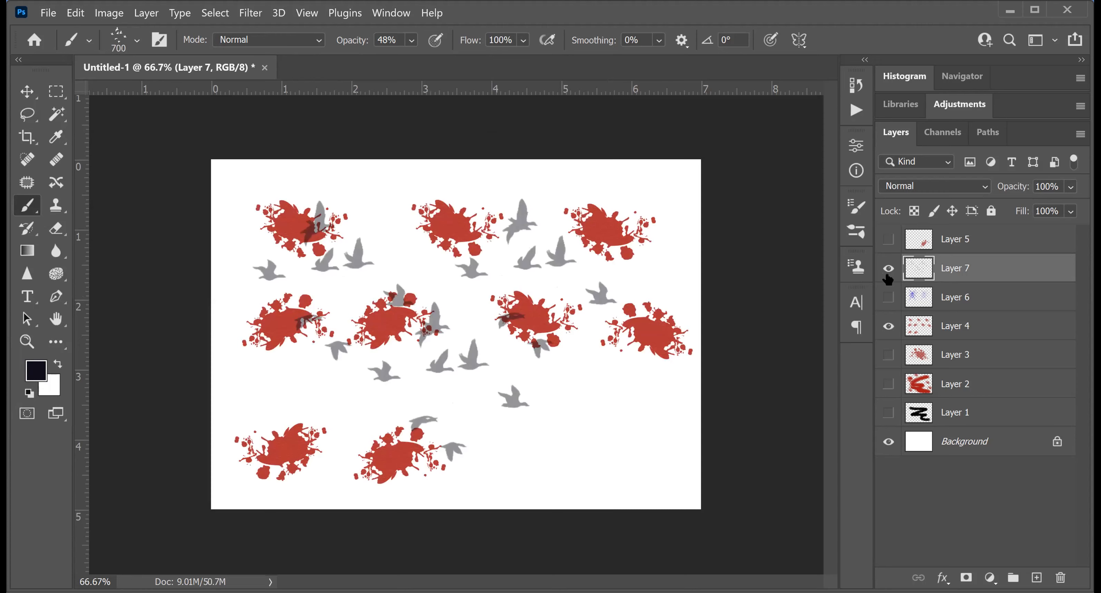
pyautogui.click(888, 240)
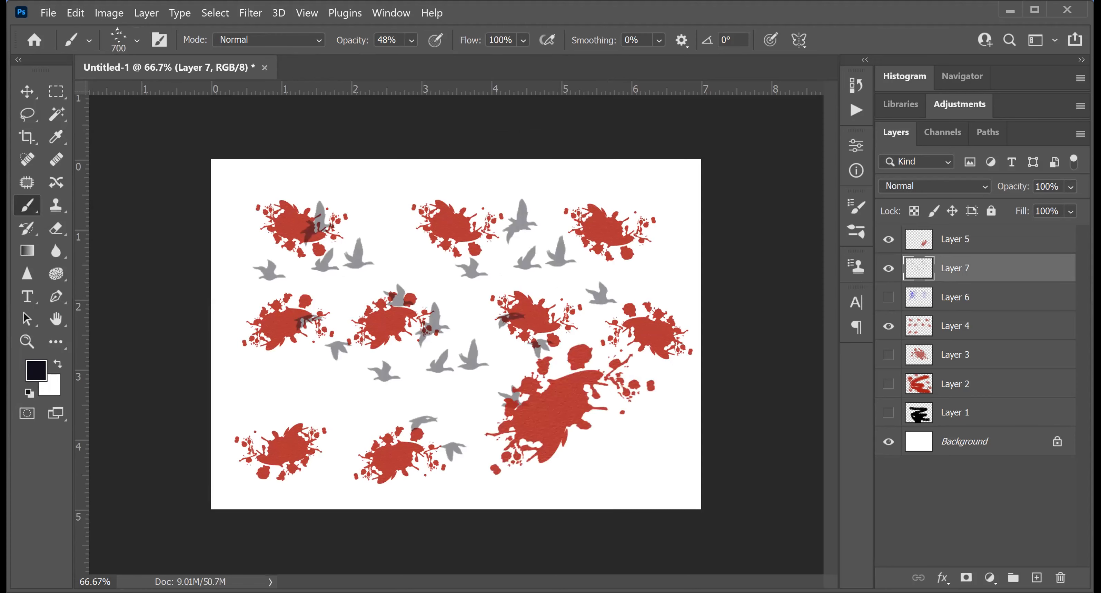
pyautogui.click(888, 413)
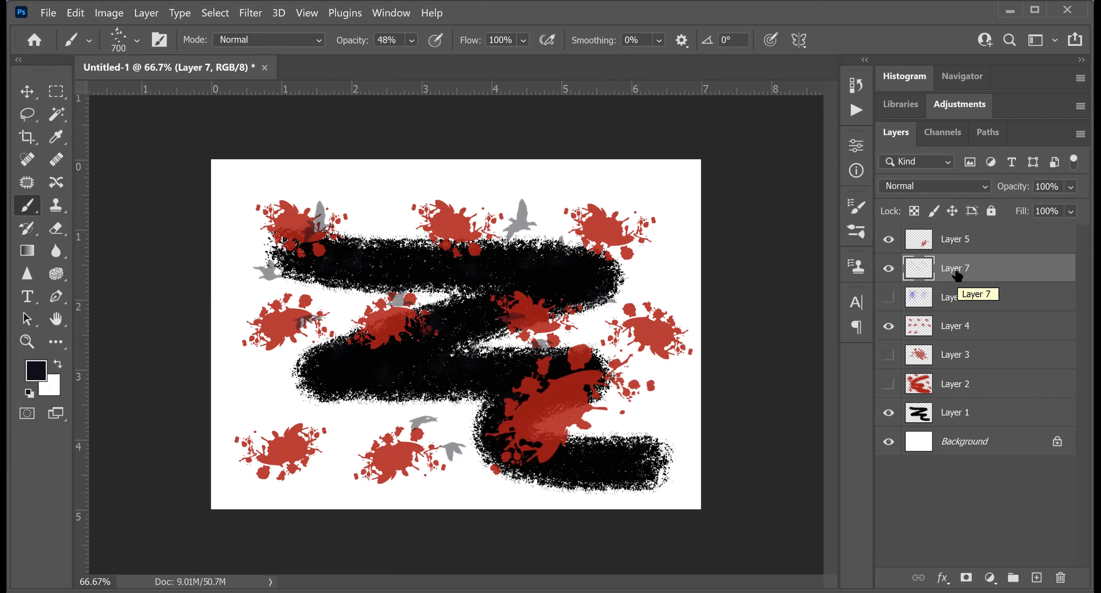
# Lower the opacity of Layer 1, which holds the black brush stroke, to 56%.
pyautogui.click(996, 415)
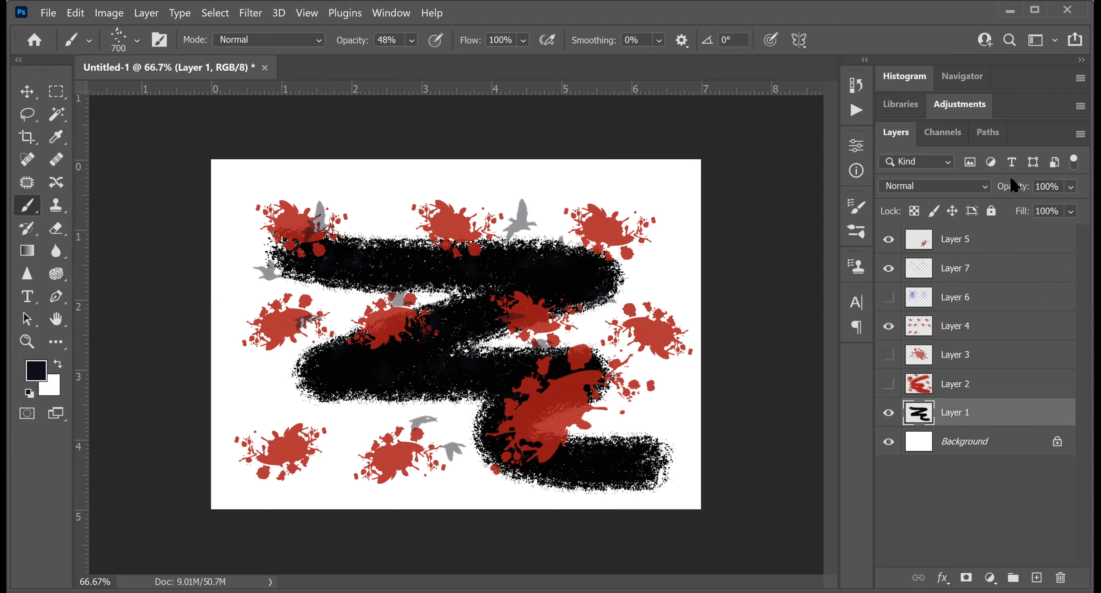
pyautogui.moveTo(1014, 187); pyautogui.dragTo(976, 196)
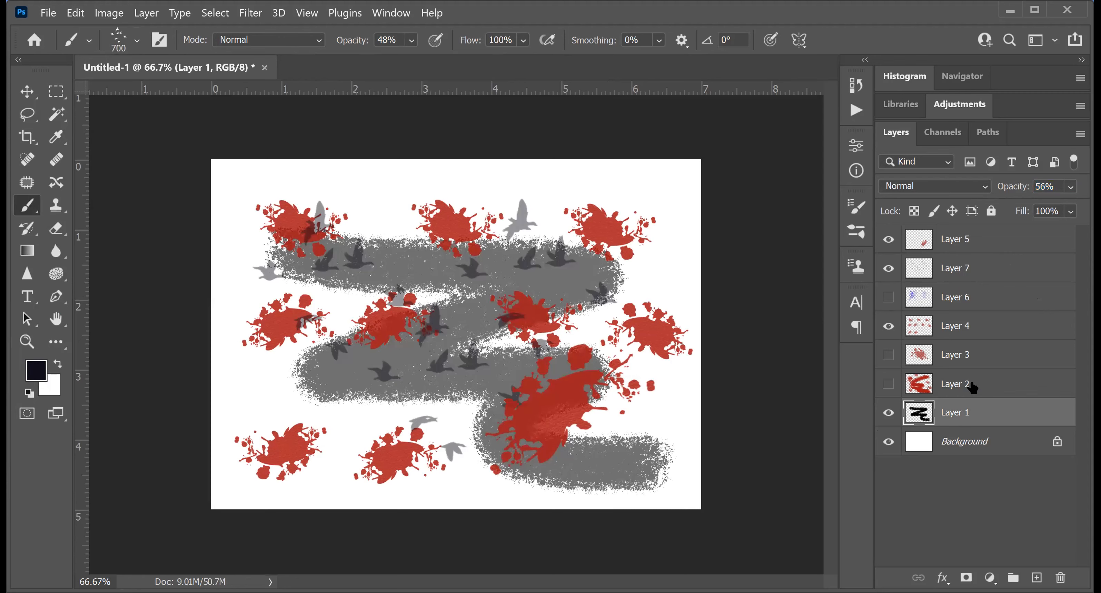